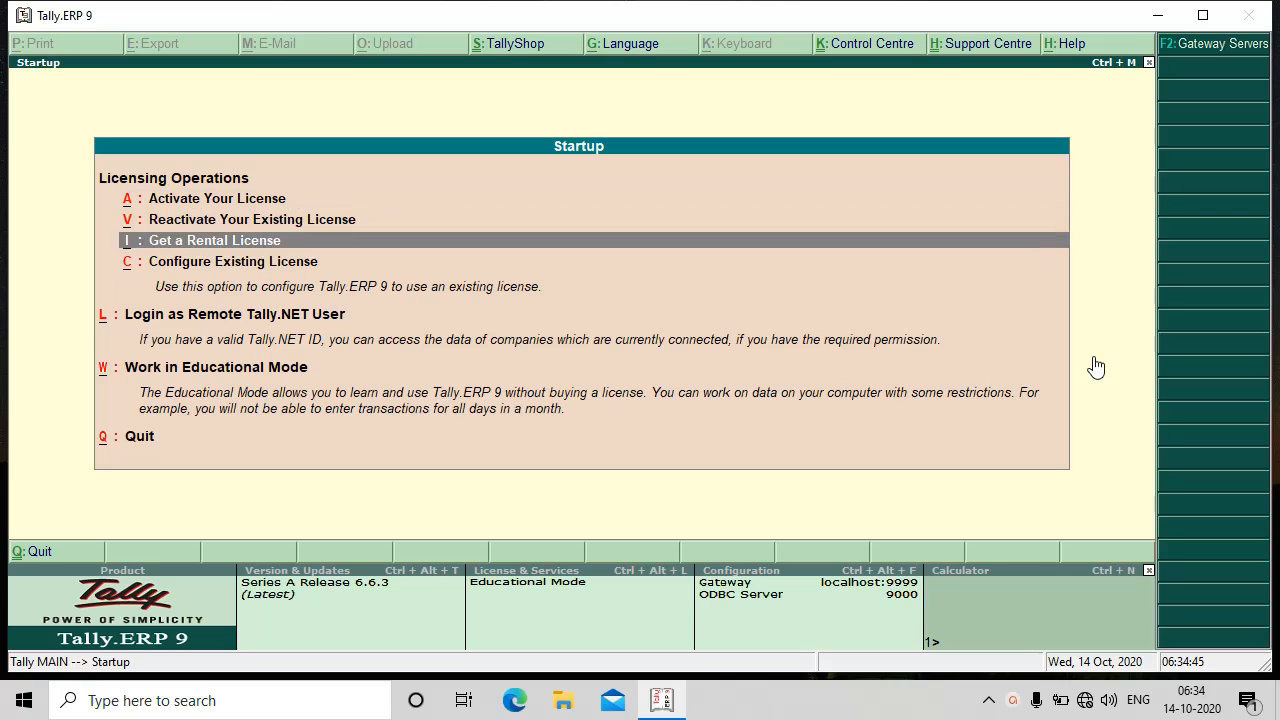
- Choose Work in Educational Mode on the Startup screen to reach the Gateway of Tally
key("Up")
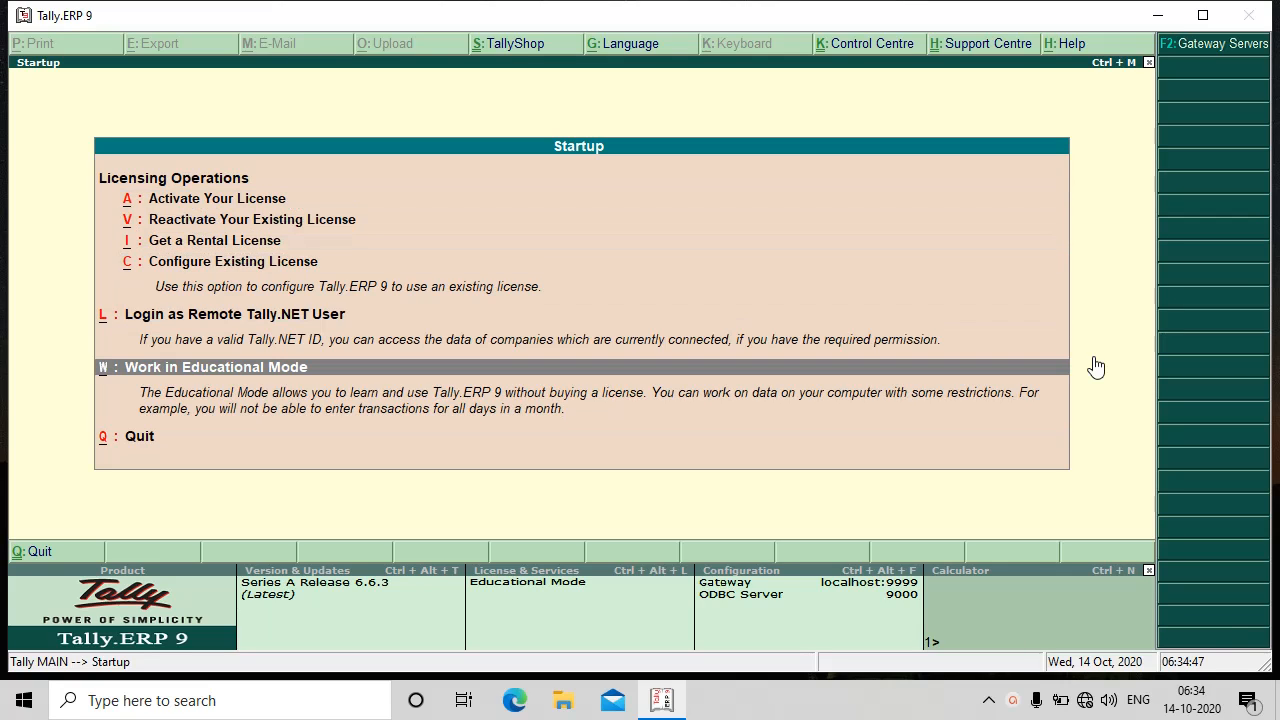
key("Return")
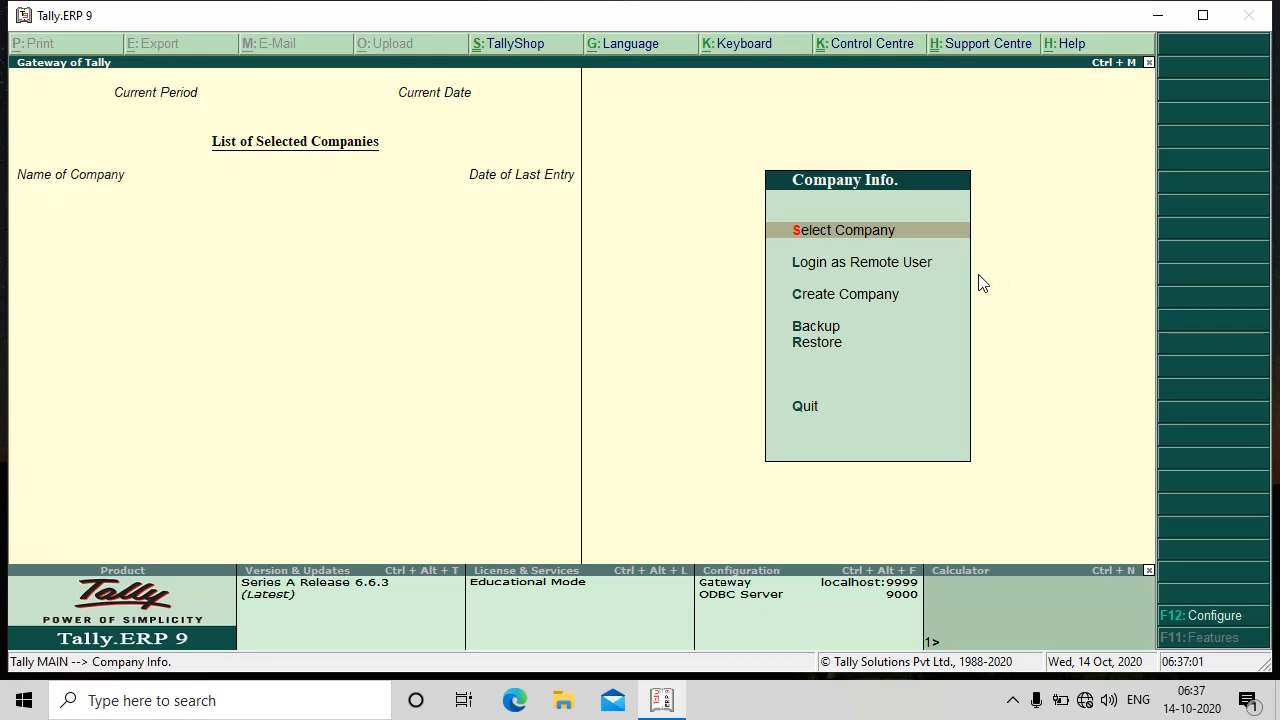
key("Down")
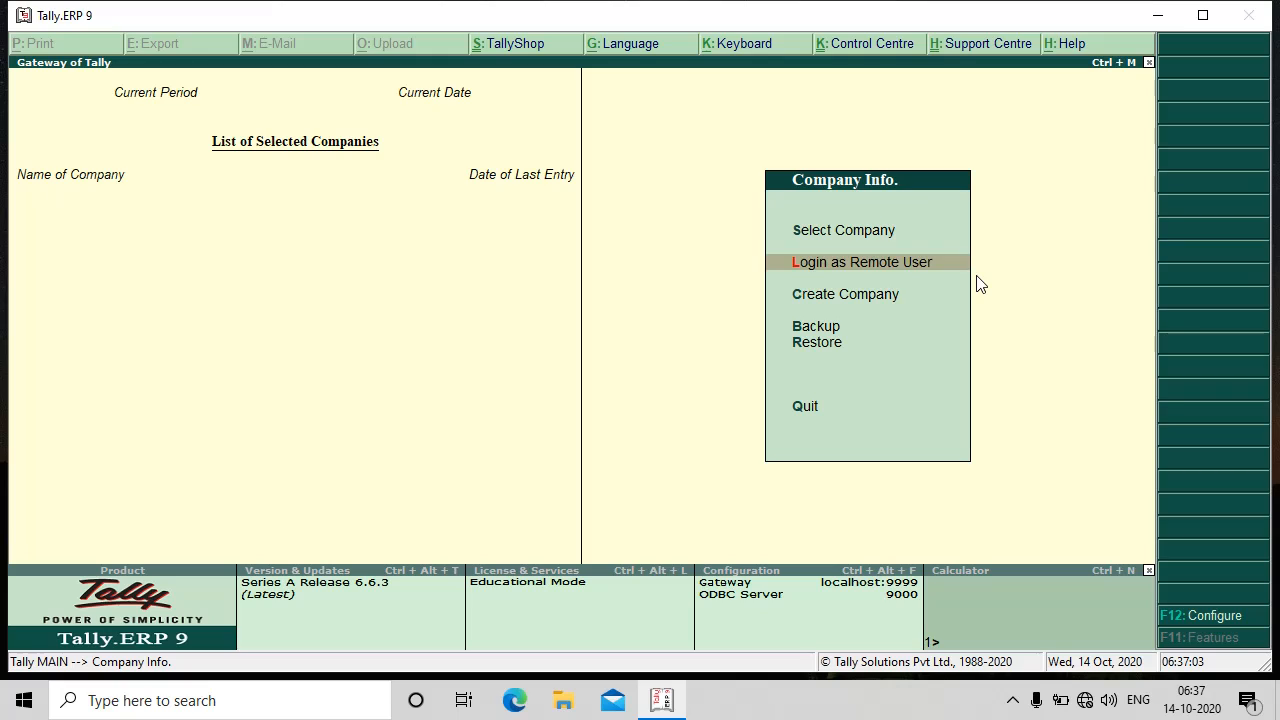
key("Down")
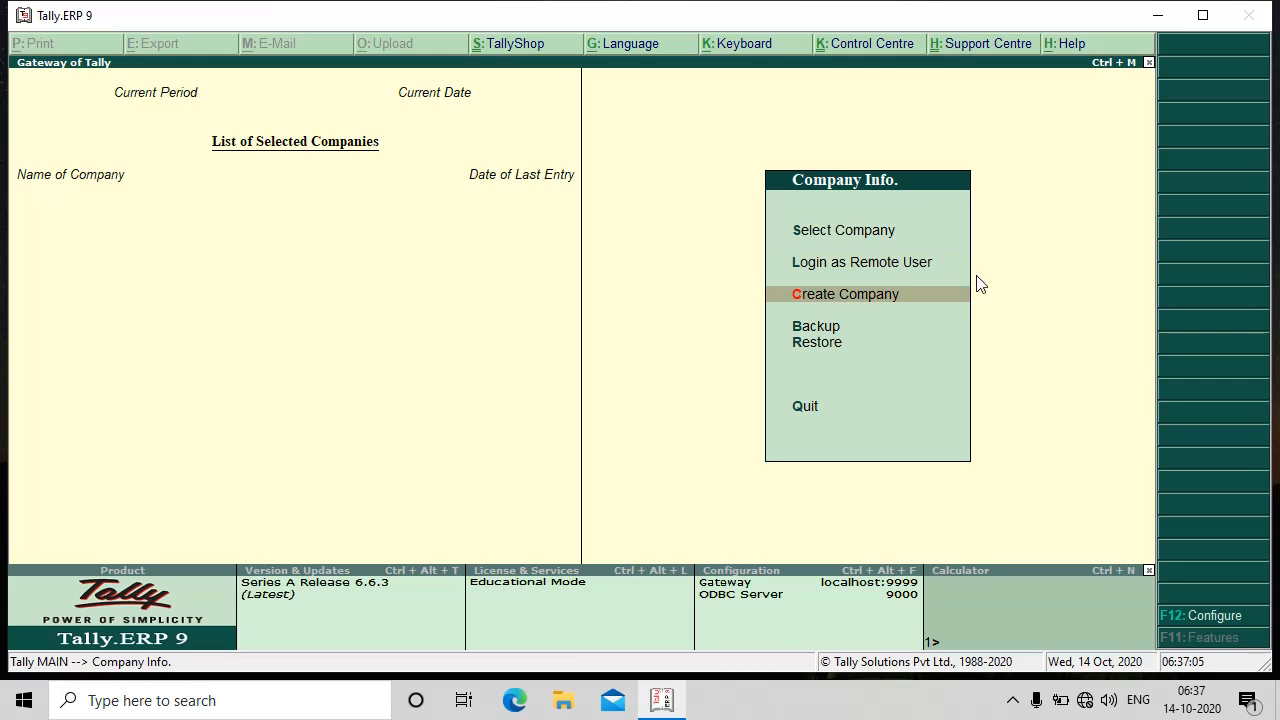
key("Down")
key("Down")
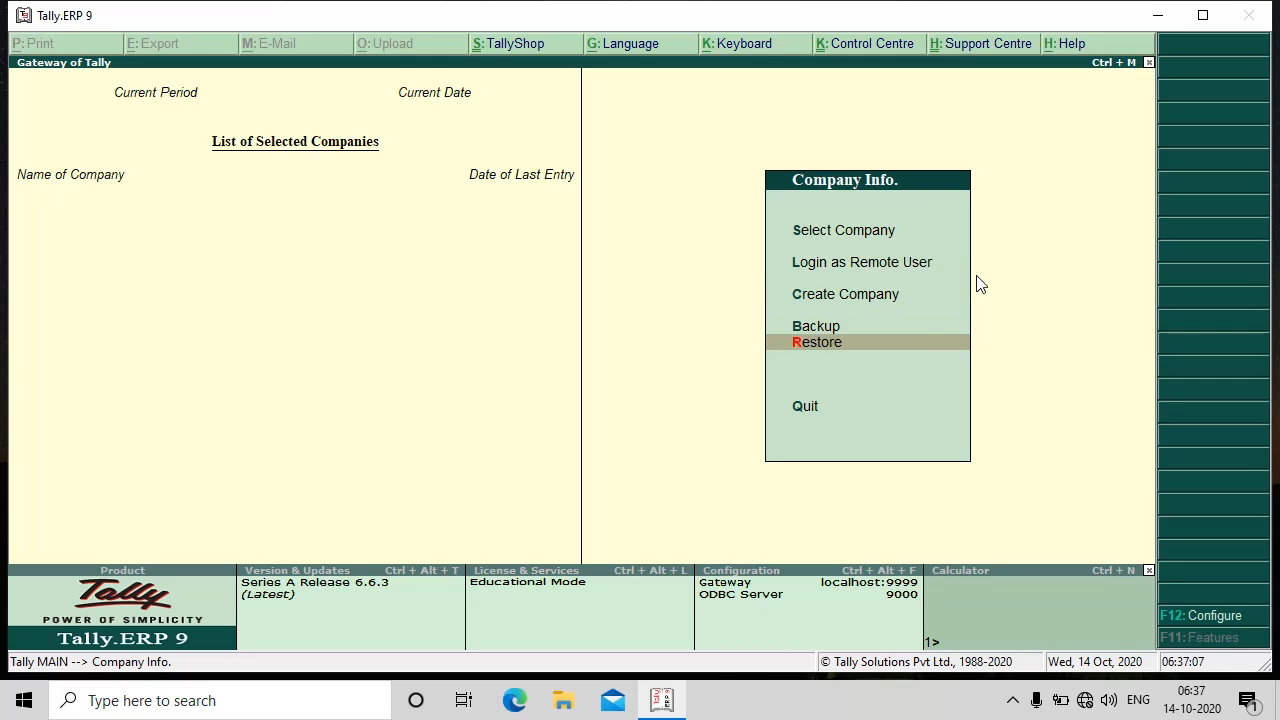
key("Down")
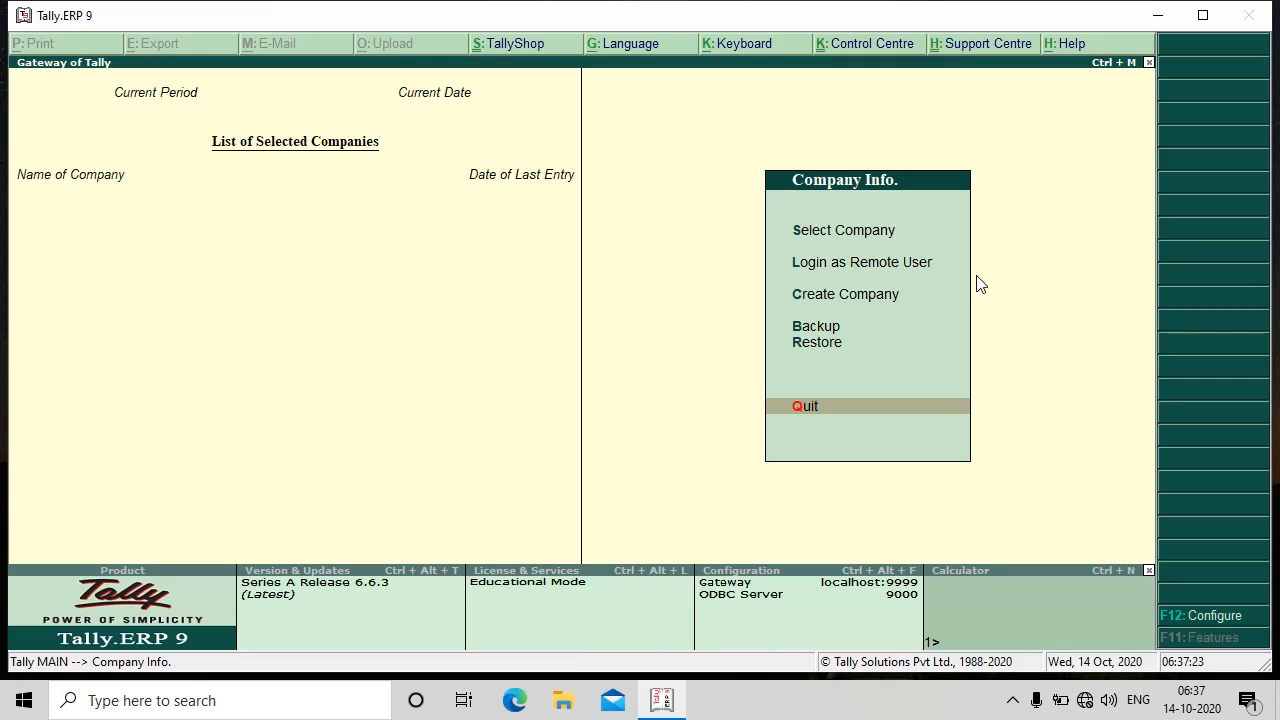
key("Up")
key("Up")
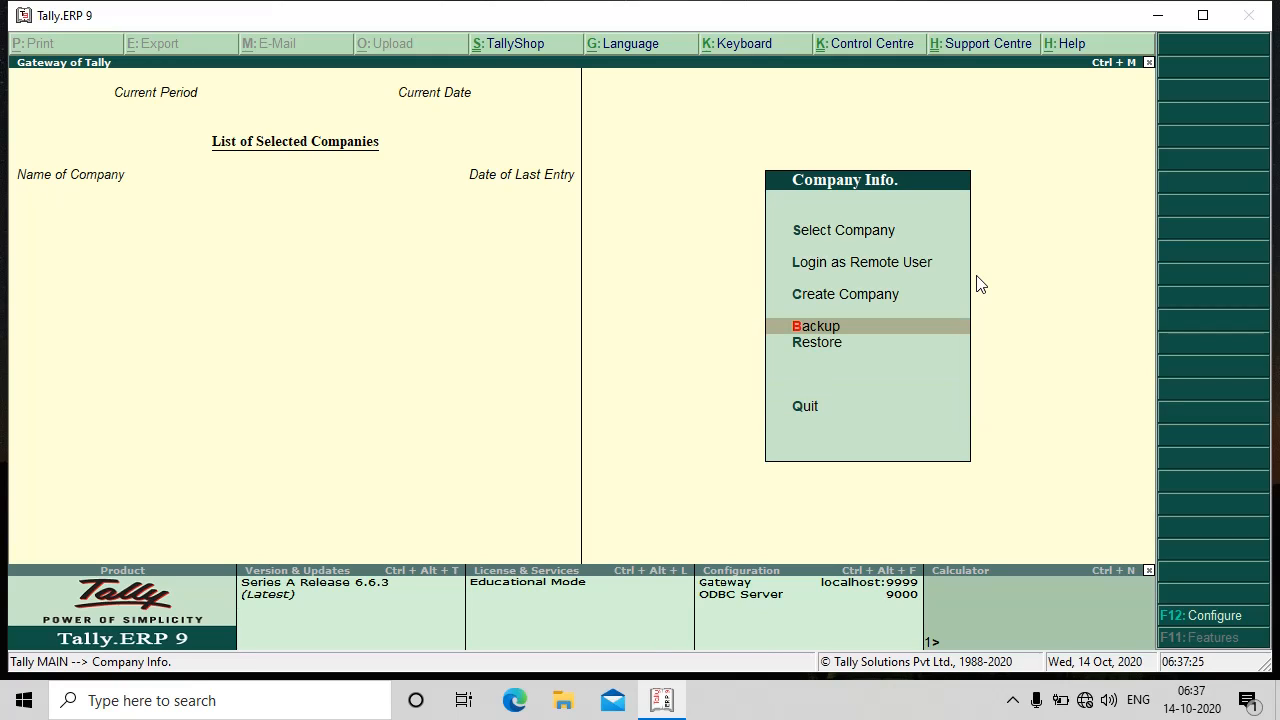
key("Up")
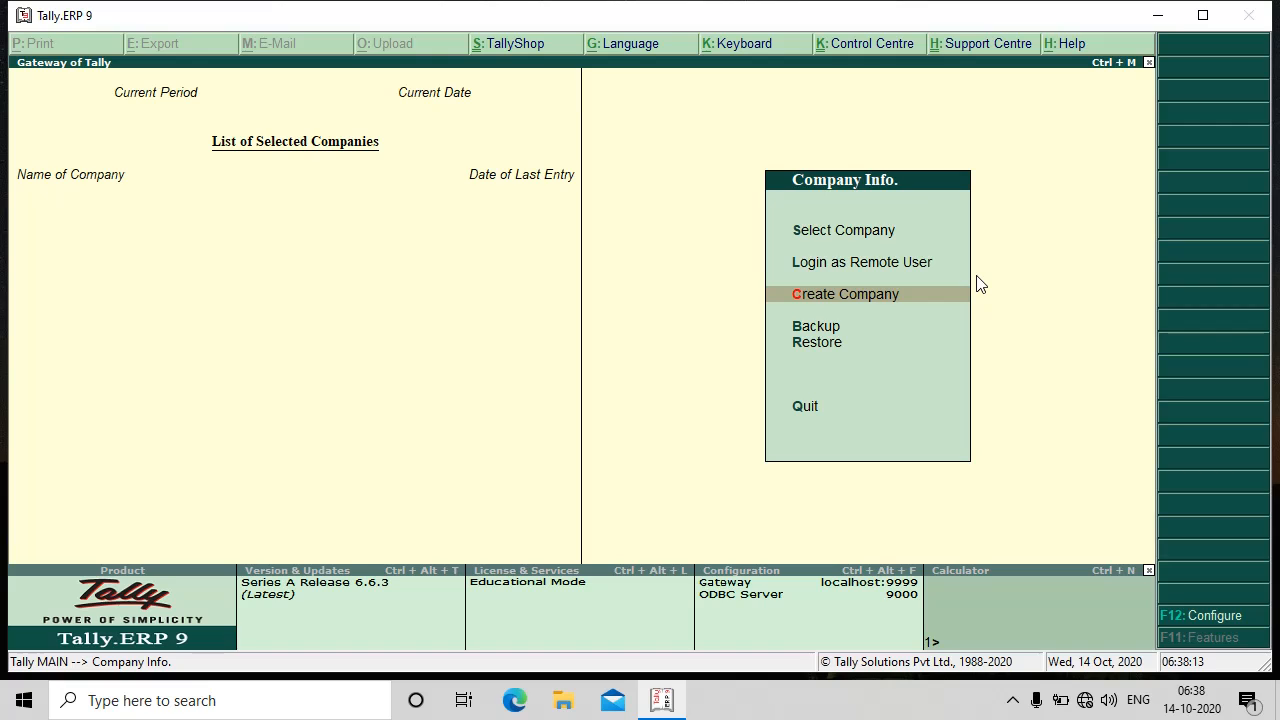
- Begin Create Company and accept the default data directory
key("Return")
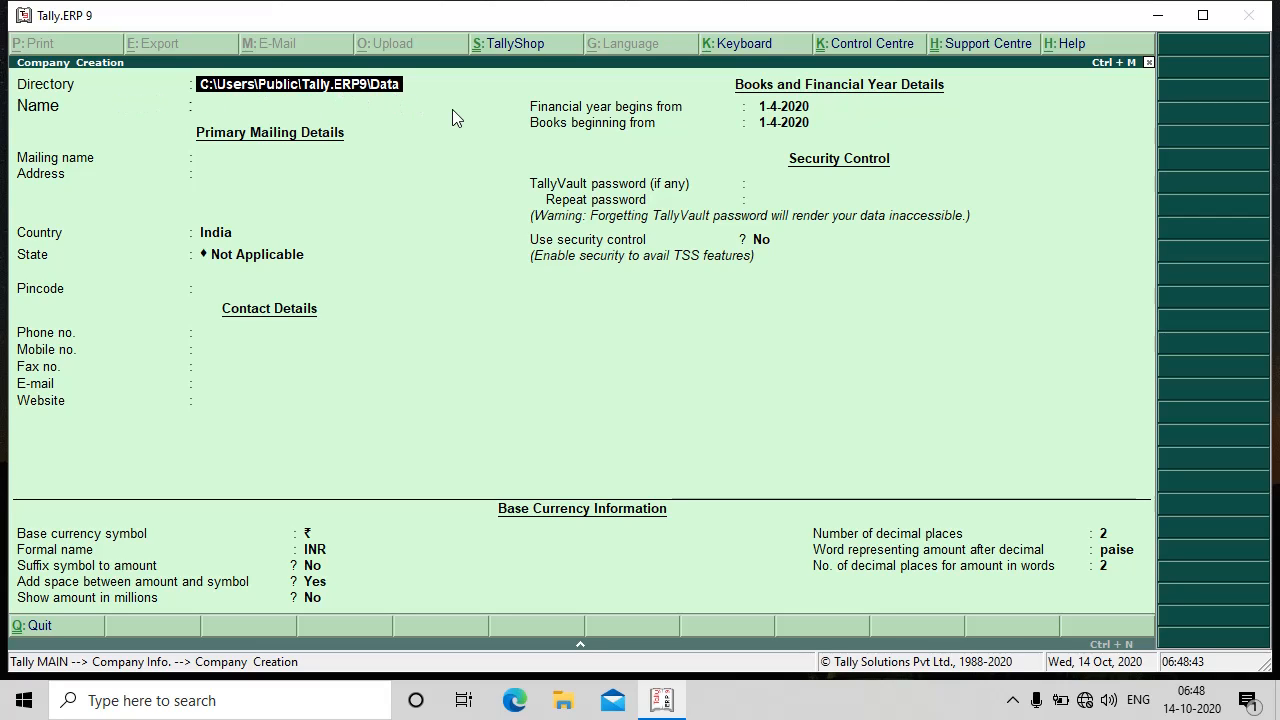
key("Return")
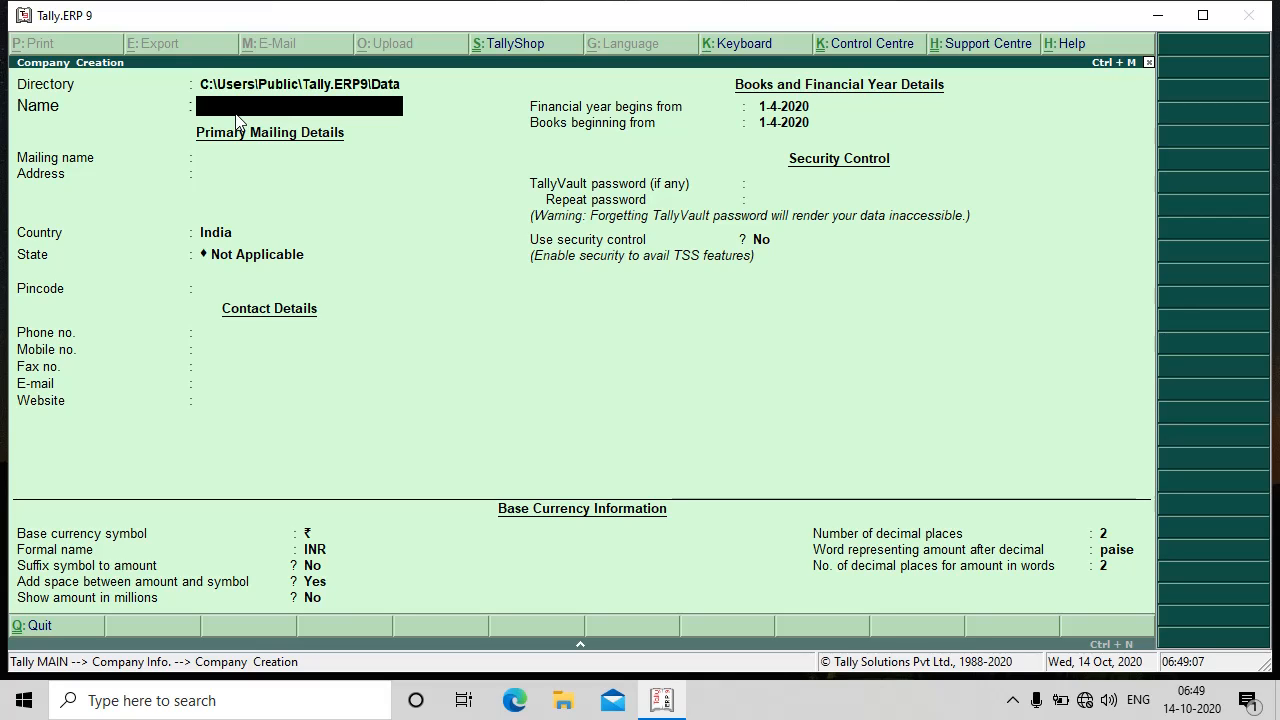
- Enter 'Cochin Services Pvt Ltd.' as the company name, auto-filling the mailing name
type("Co")
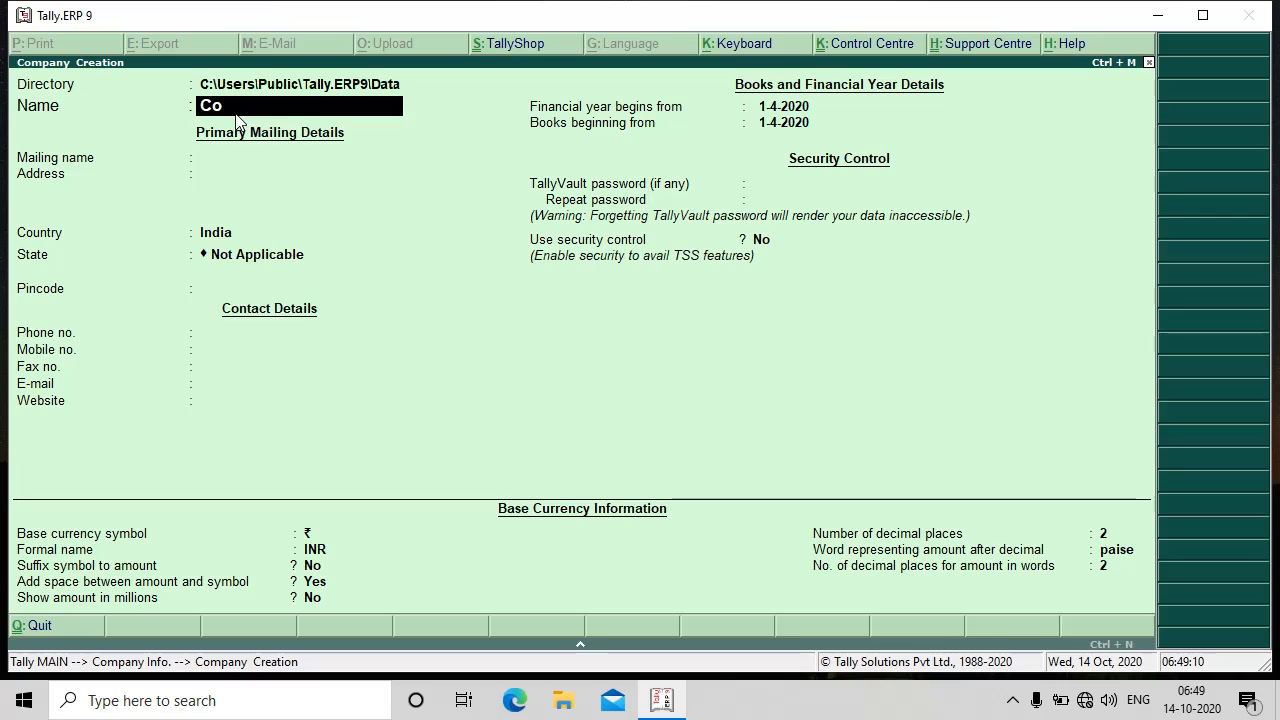
type("chin")
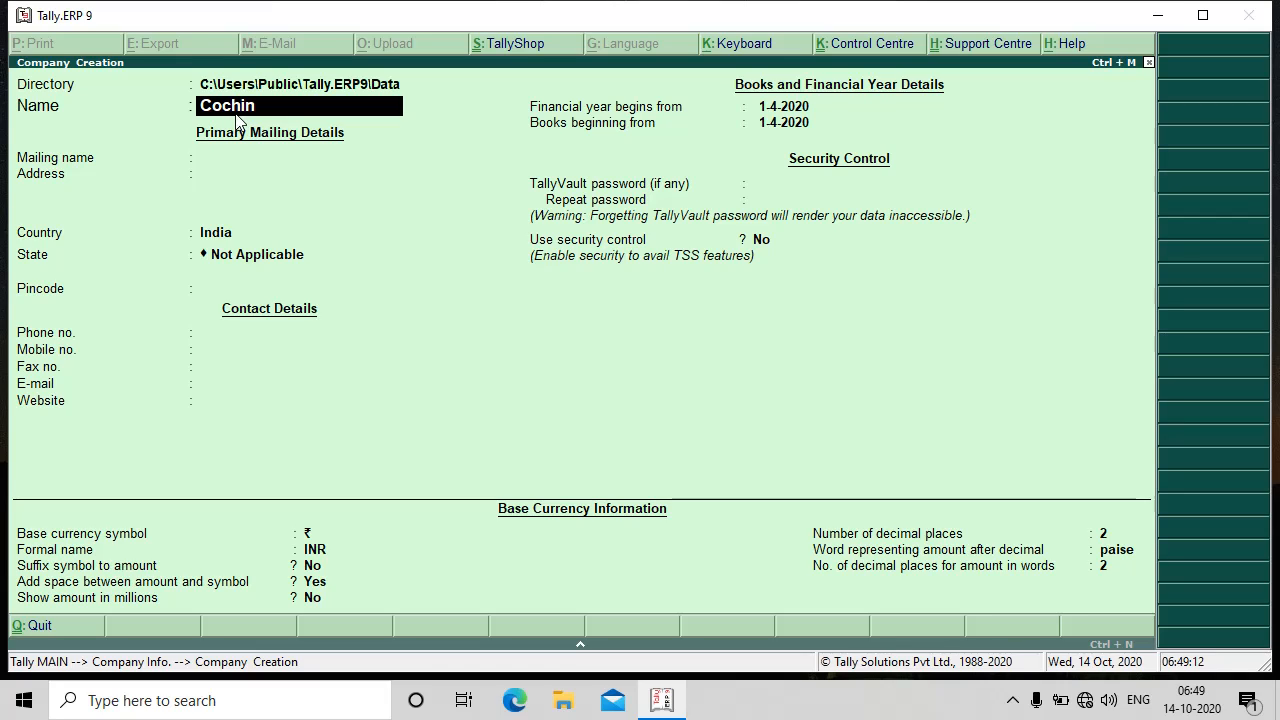
type(" Services")
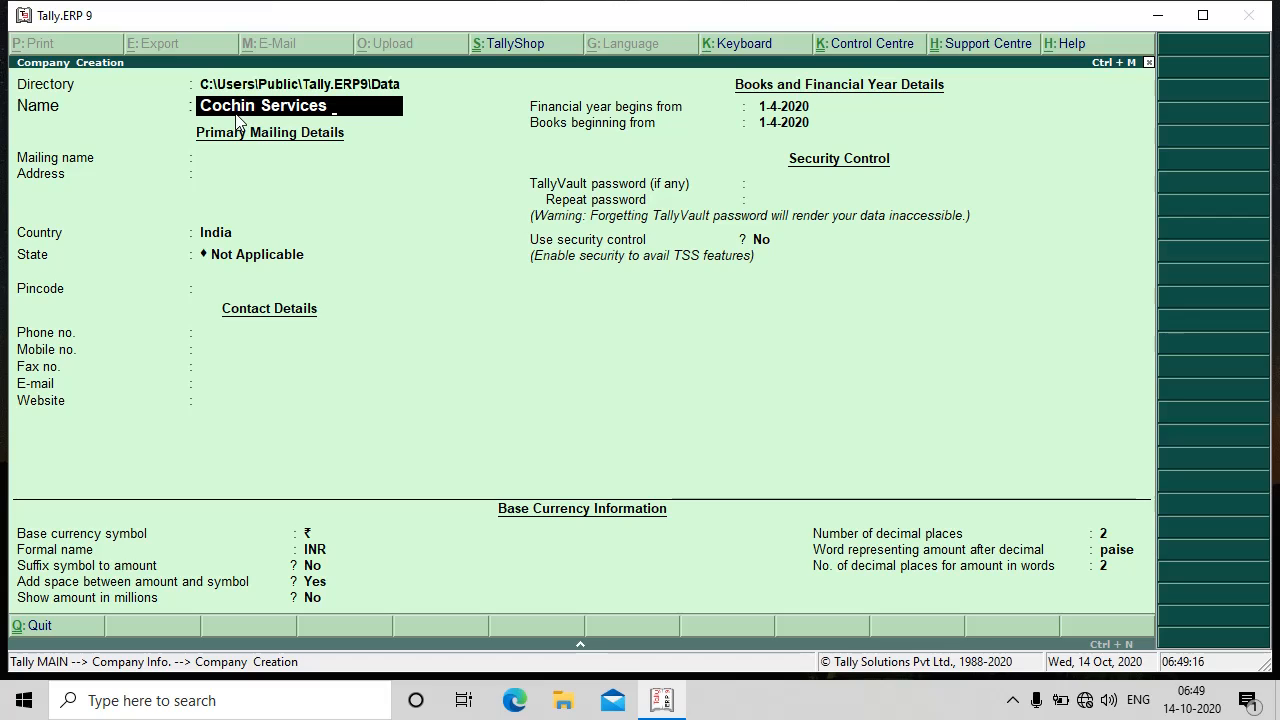
type(" Pvt")
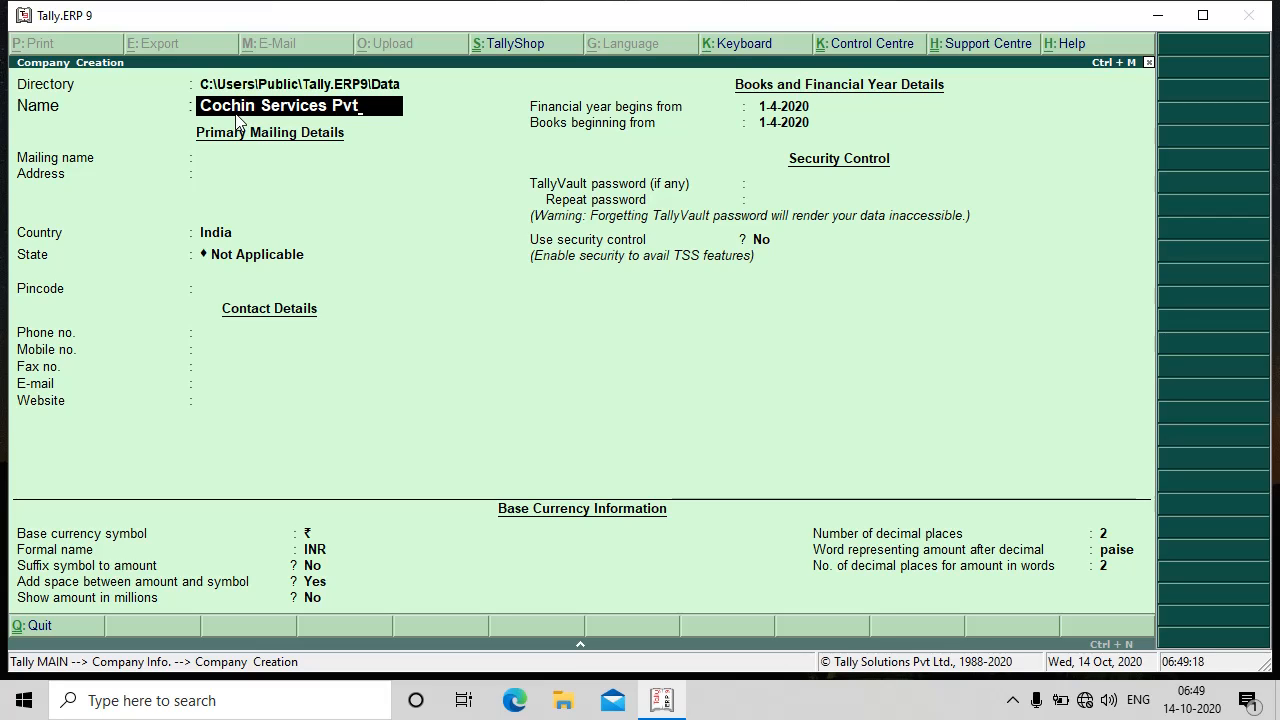
type(" Ltd.")
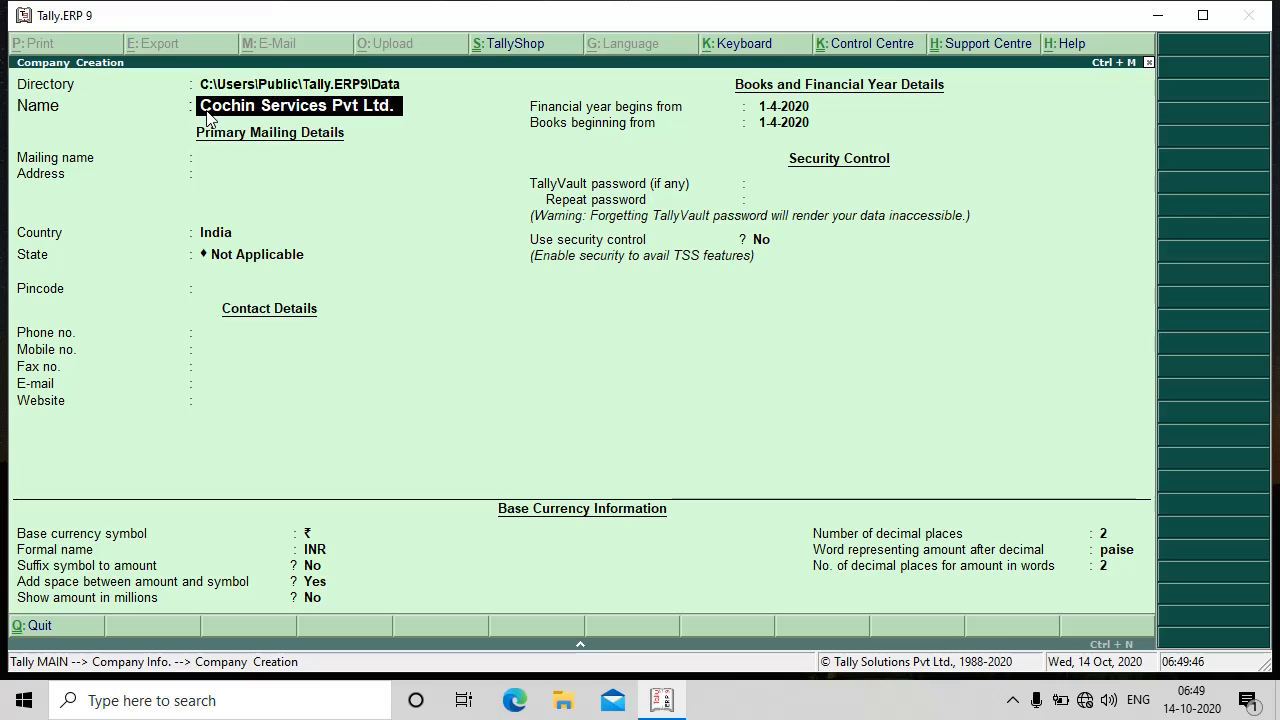
key("Return")
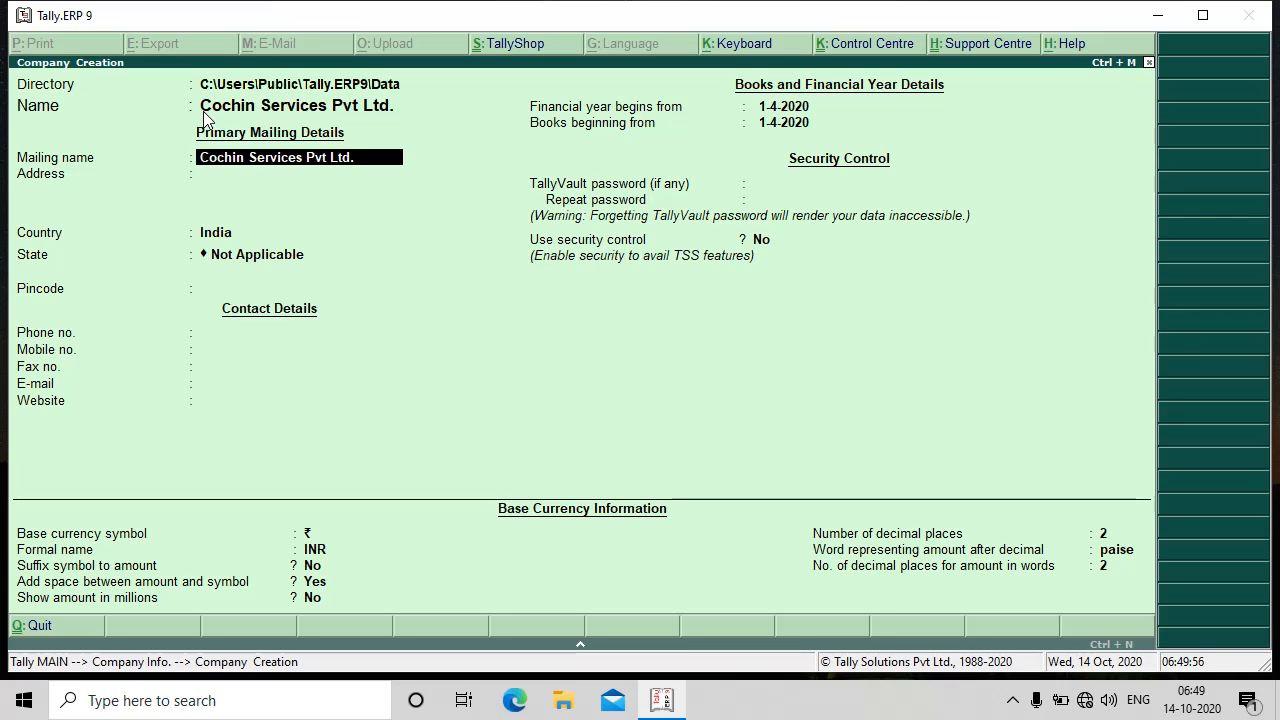
- Enter the company's two-line street address, then move on to the List of Countries
key("Return")
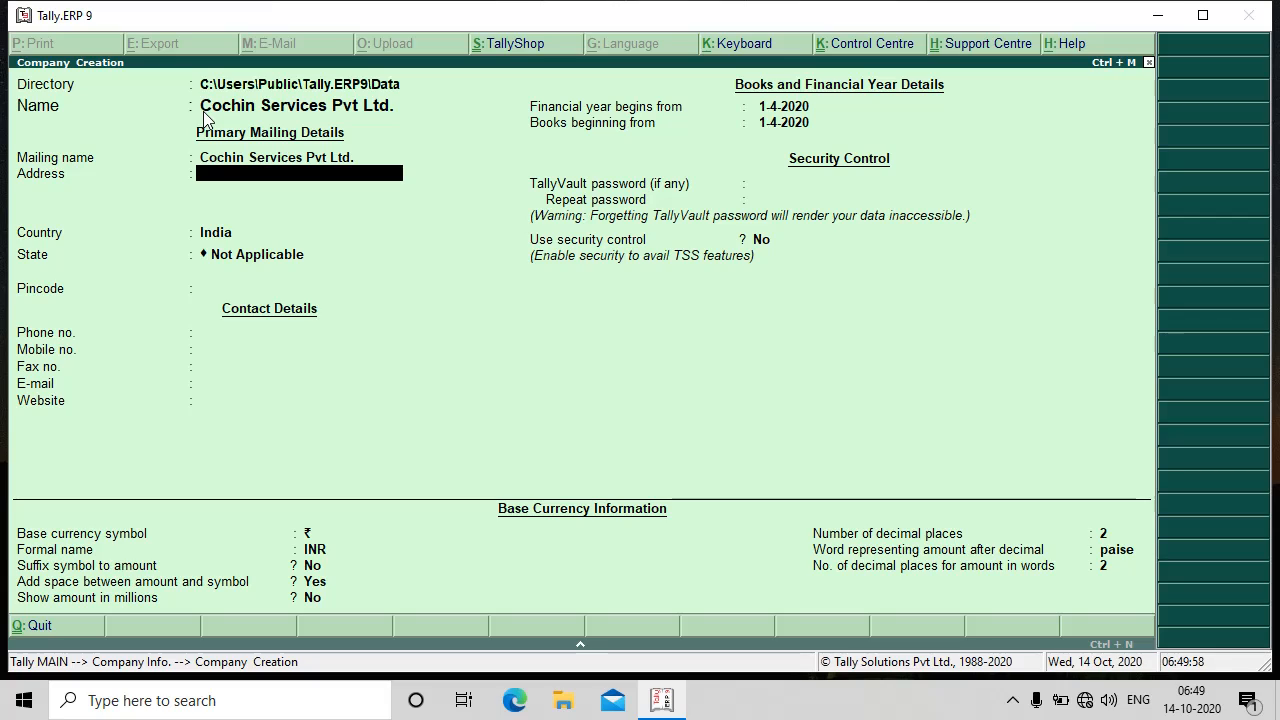
type("MG")
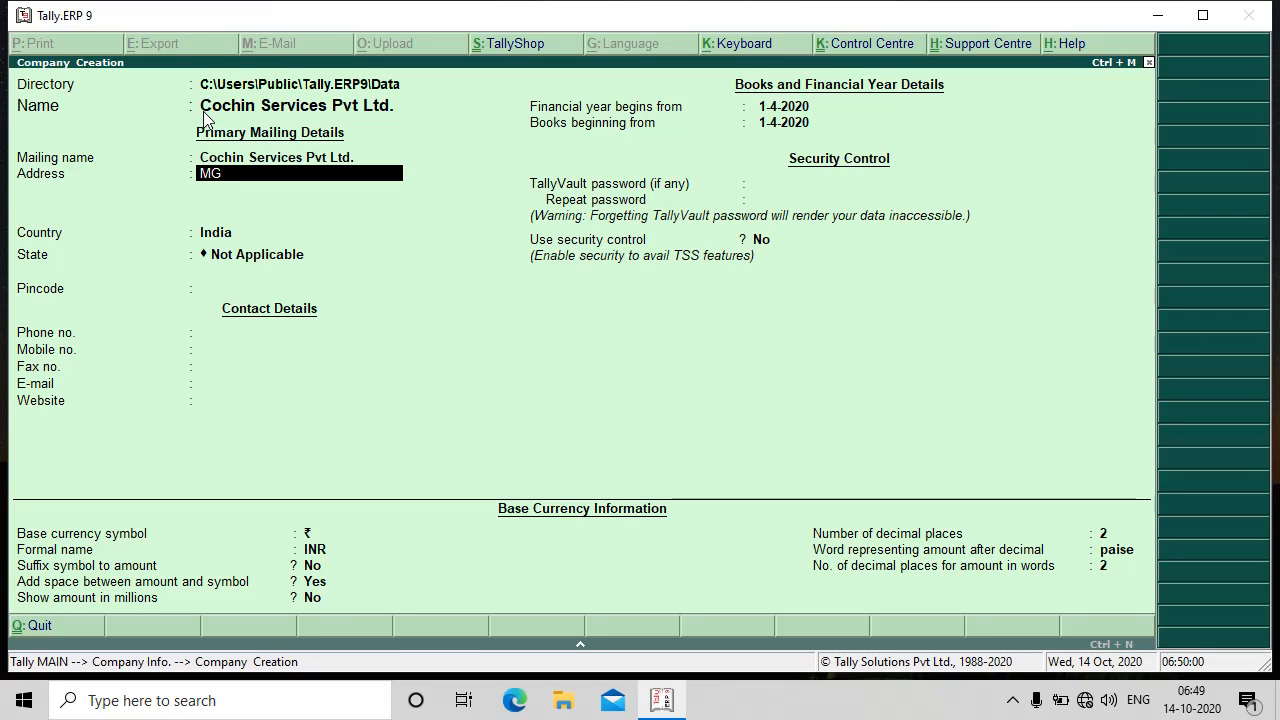
type(" Road")
key("Return")
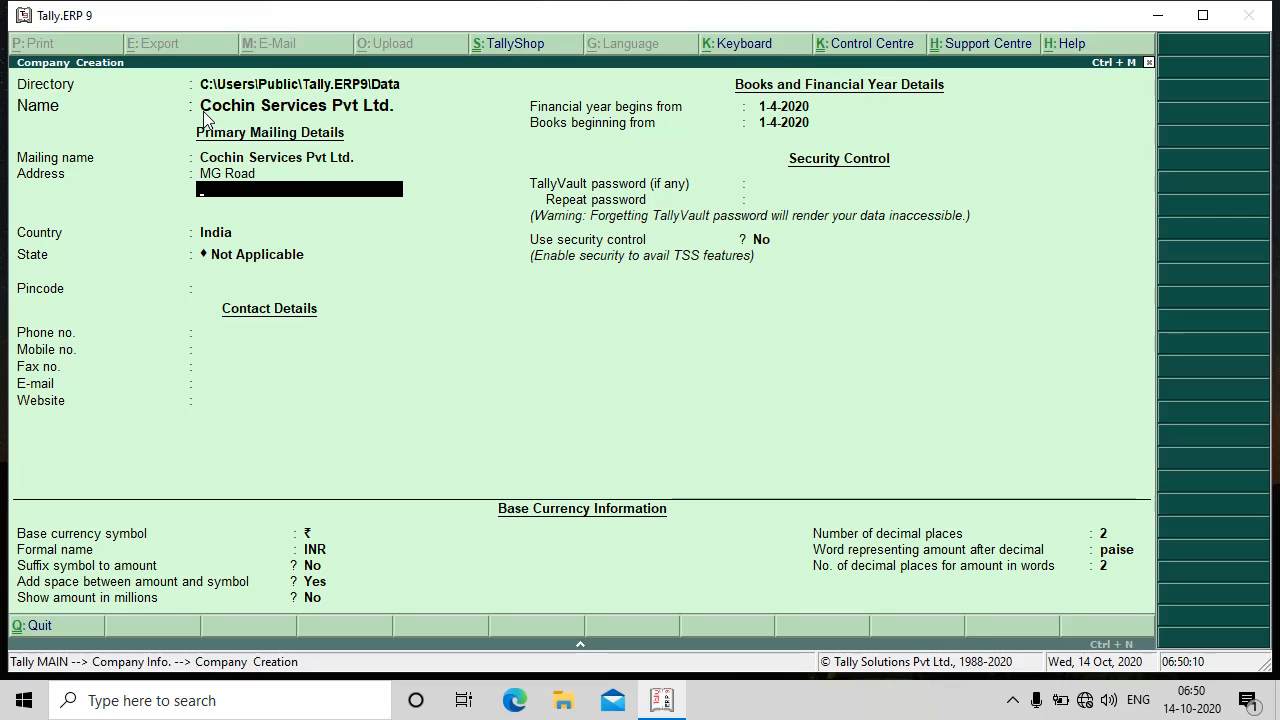
type("Er")
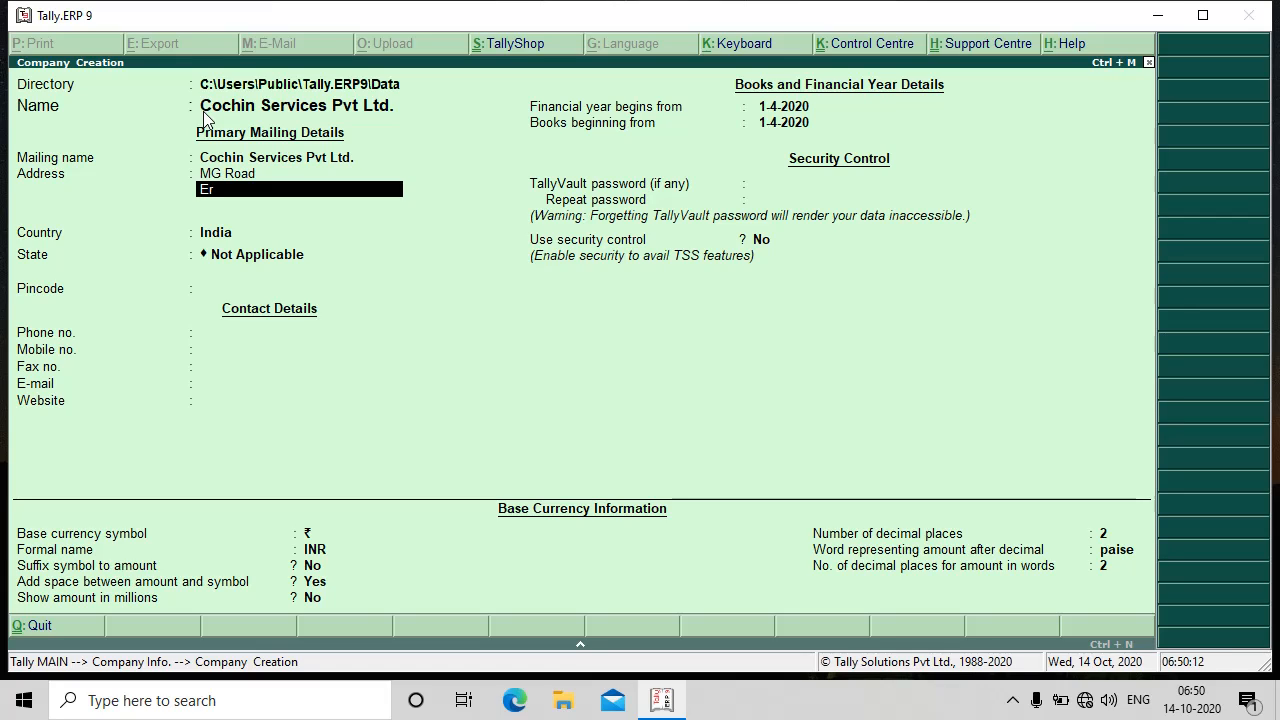
type("nakulam")
key("Return")
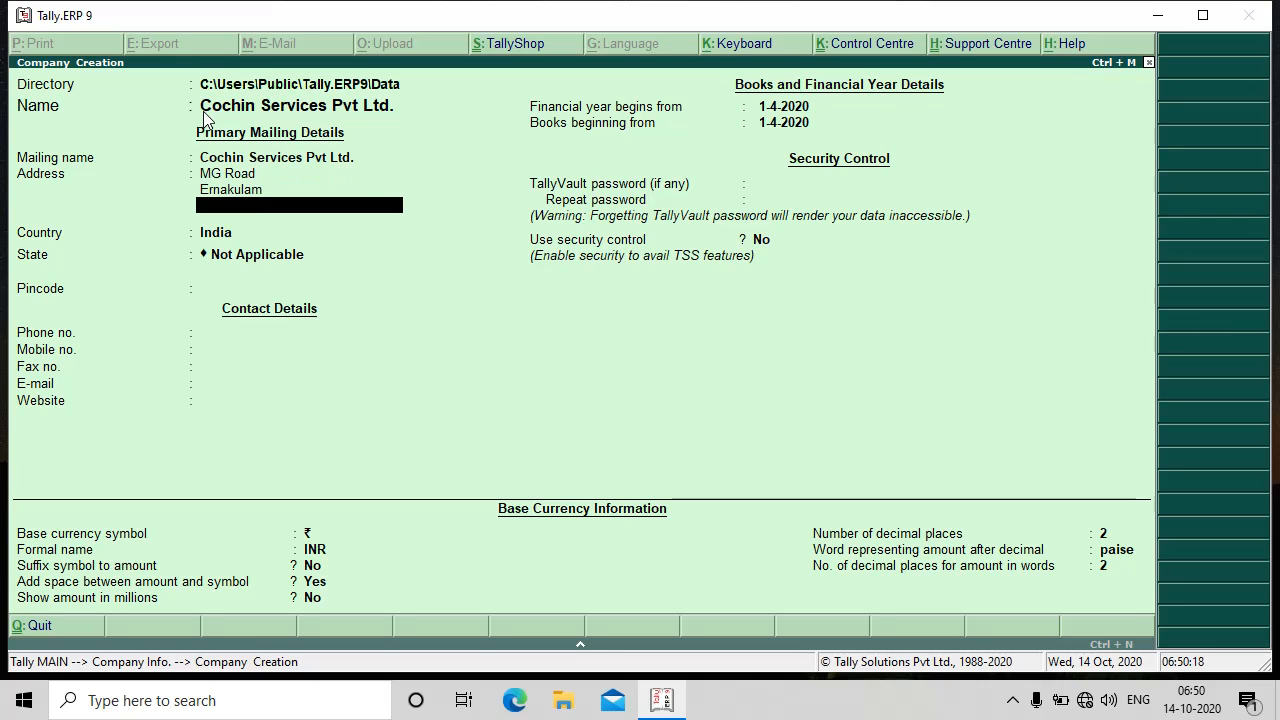
key("Return")
key("Up")
key("Up")
key("Up")
key("Up")
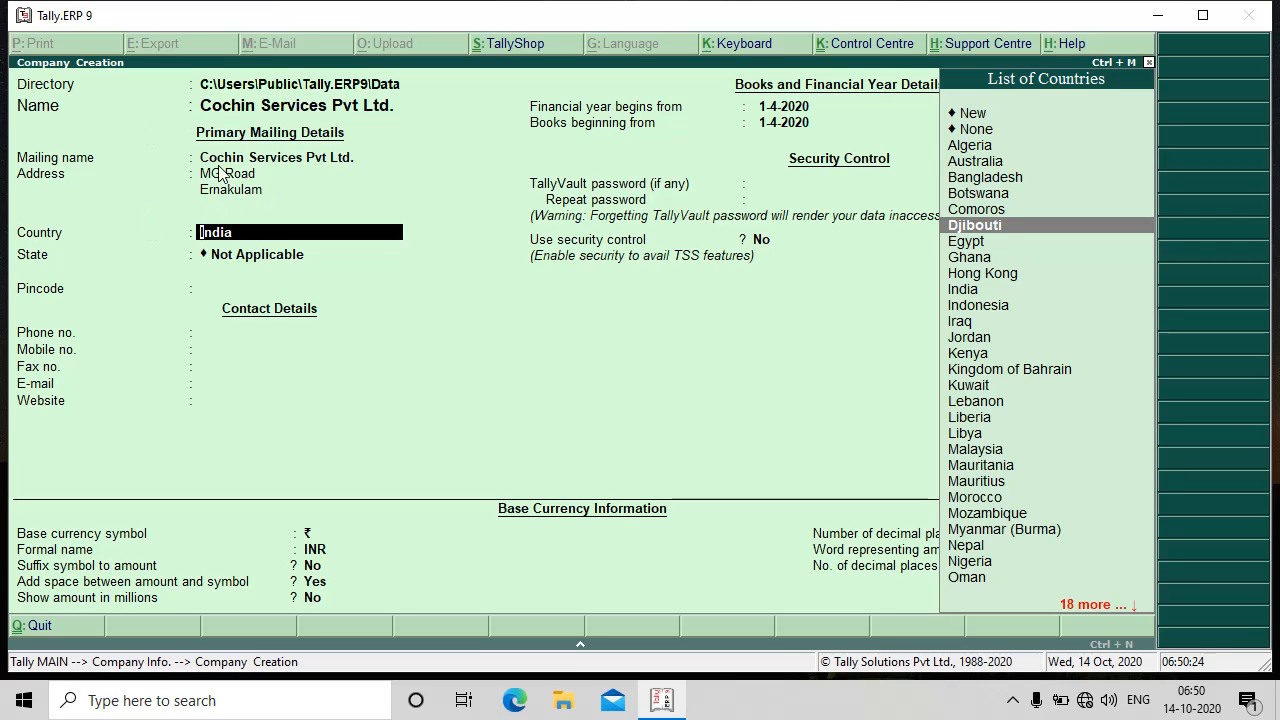
- Select India from the List of Countries as the company's country
key("Up")
key("Up")
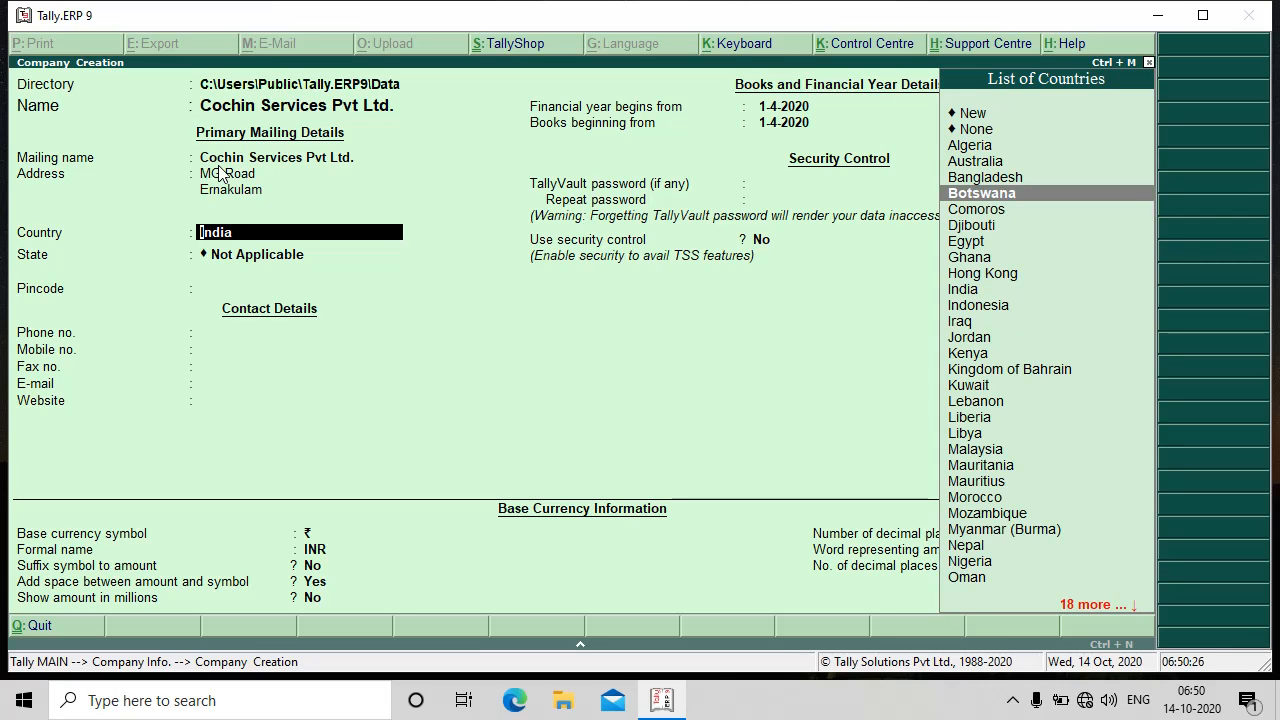
key("BackSpace")
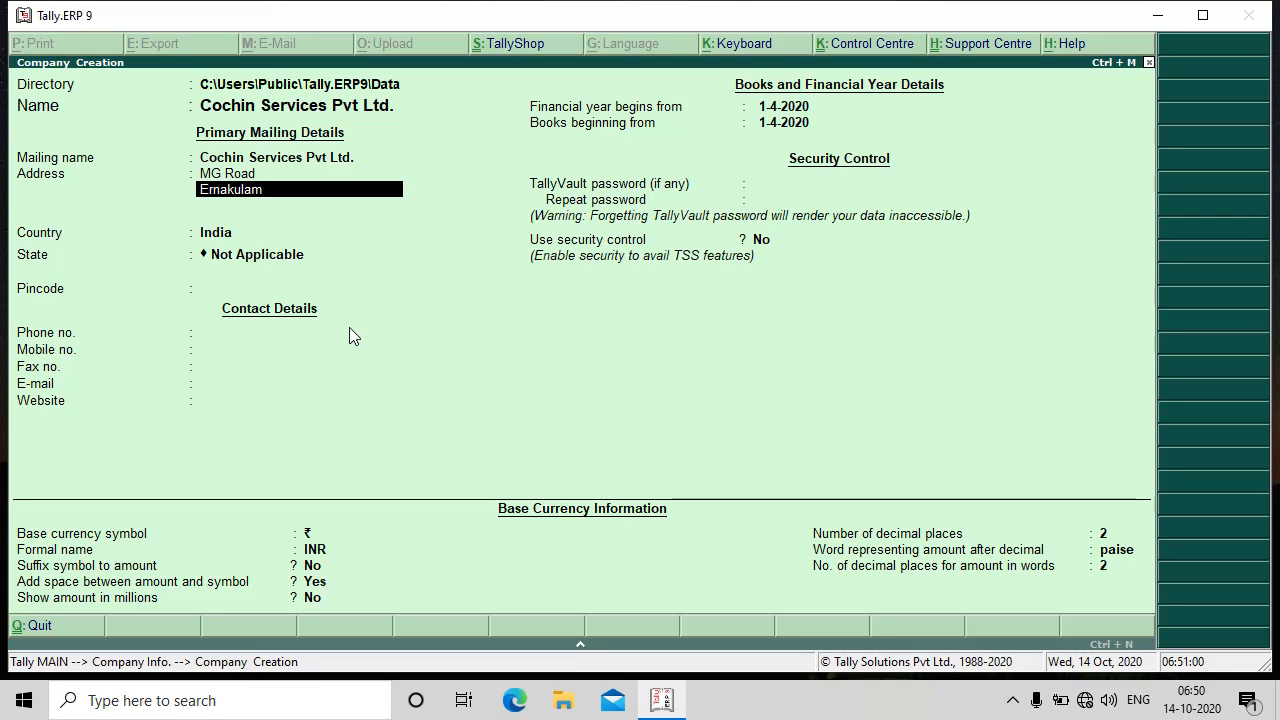
key("Return")
key("Return")
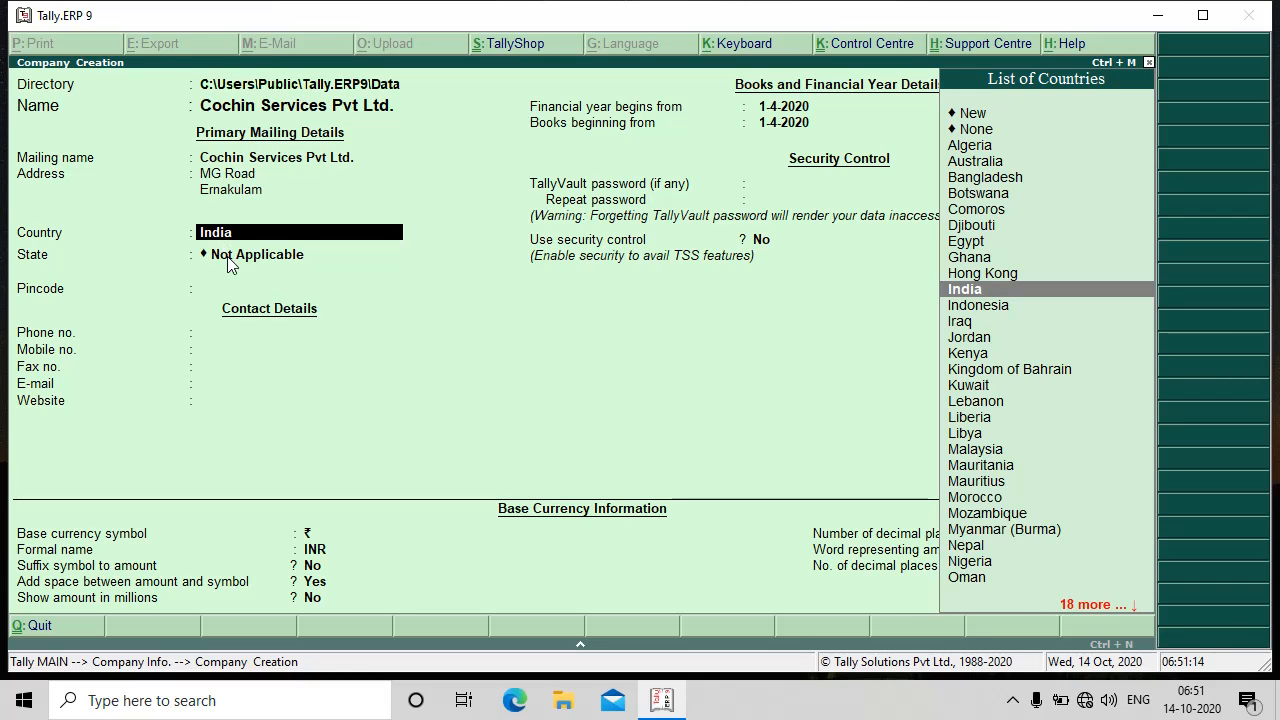
key("Down")
key("Down")
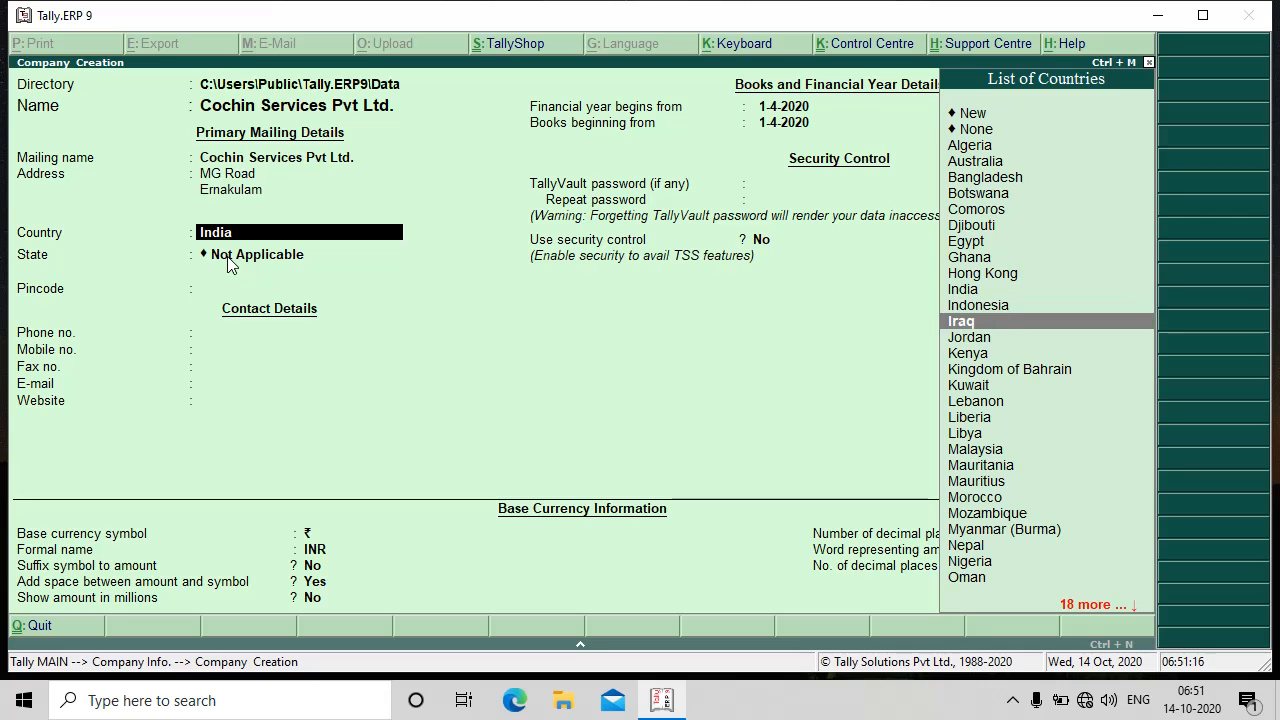
left_click(965, 290)
left_click(965, 290)
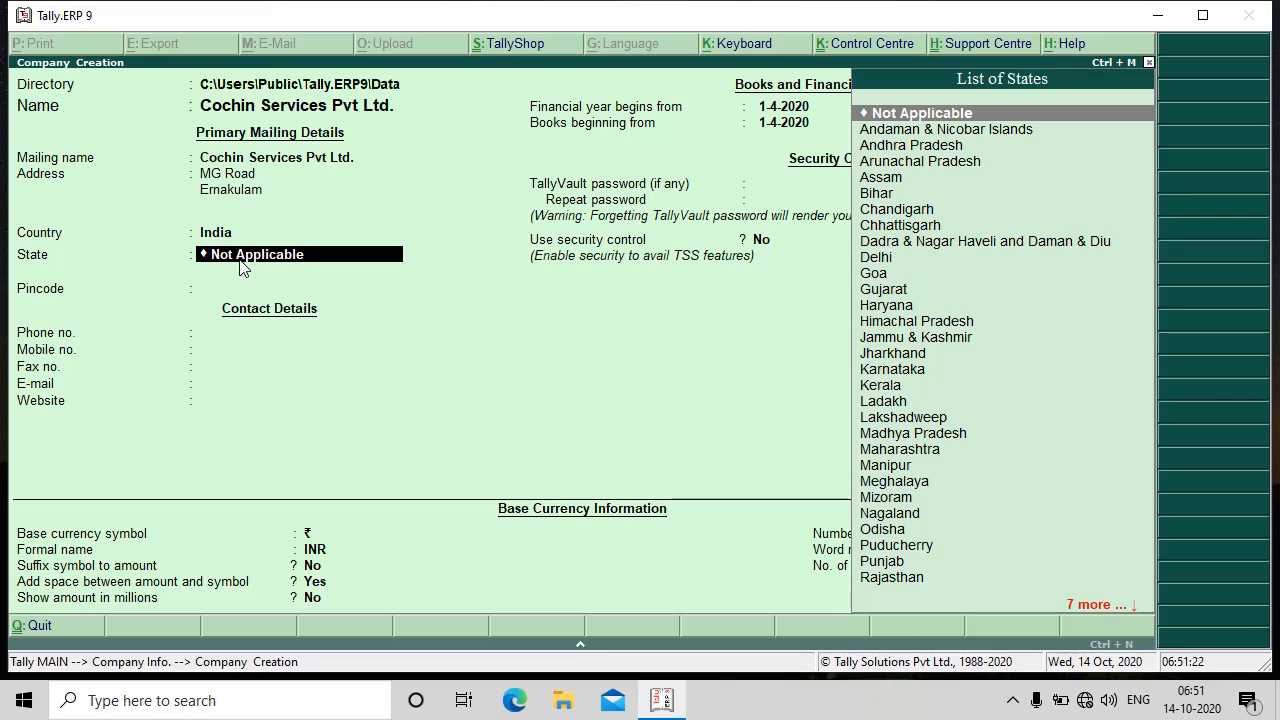
- Filter the List of States with 'K' and choose Kerala
type("K")
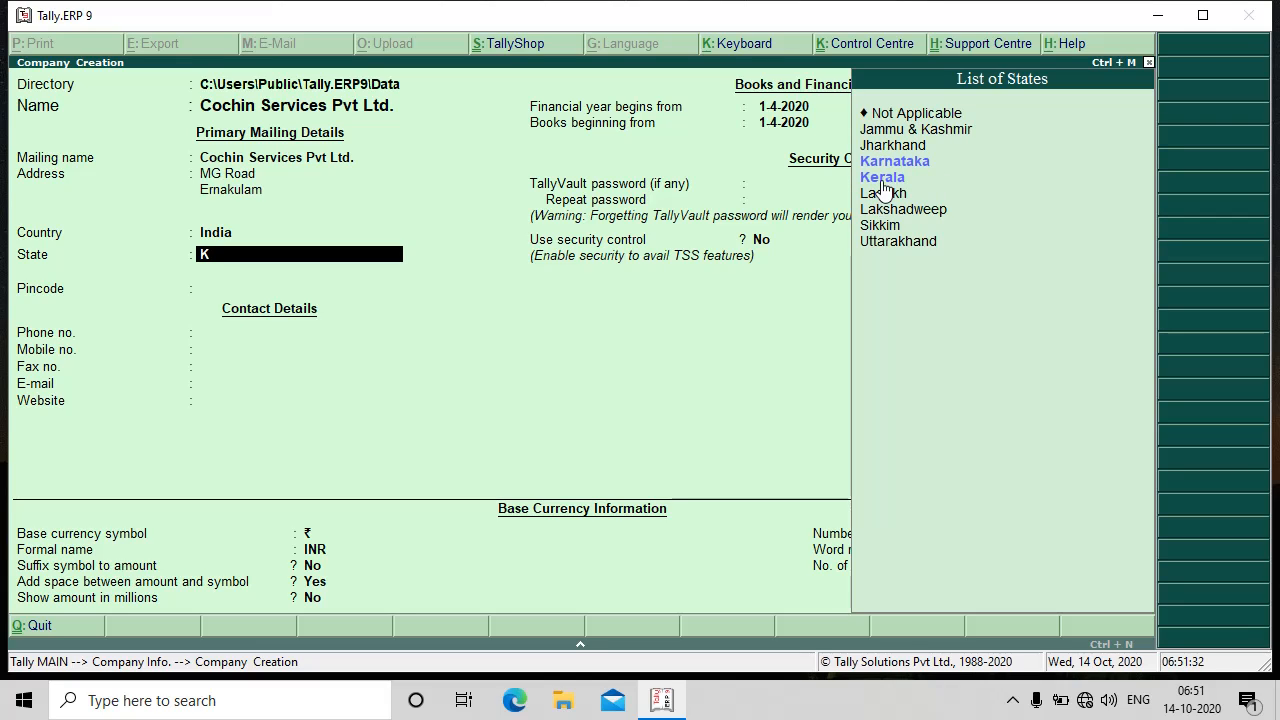
left_click(883, 178)
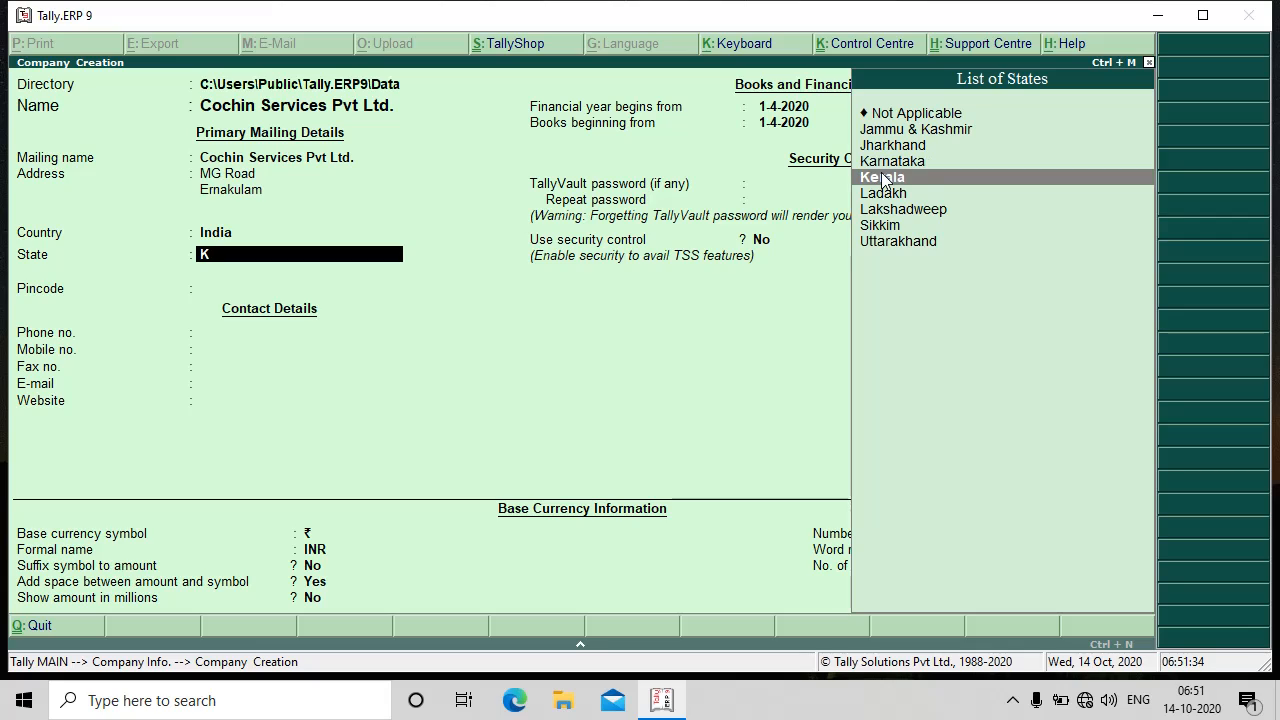
left_click(883, 178)
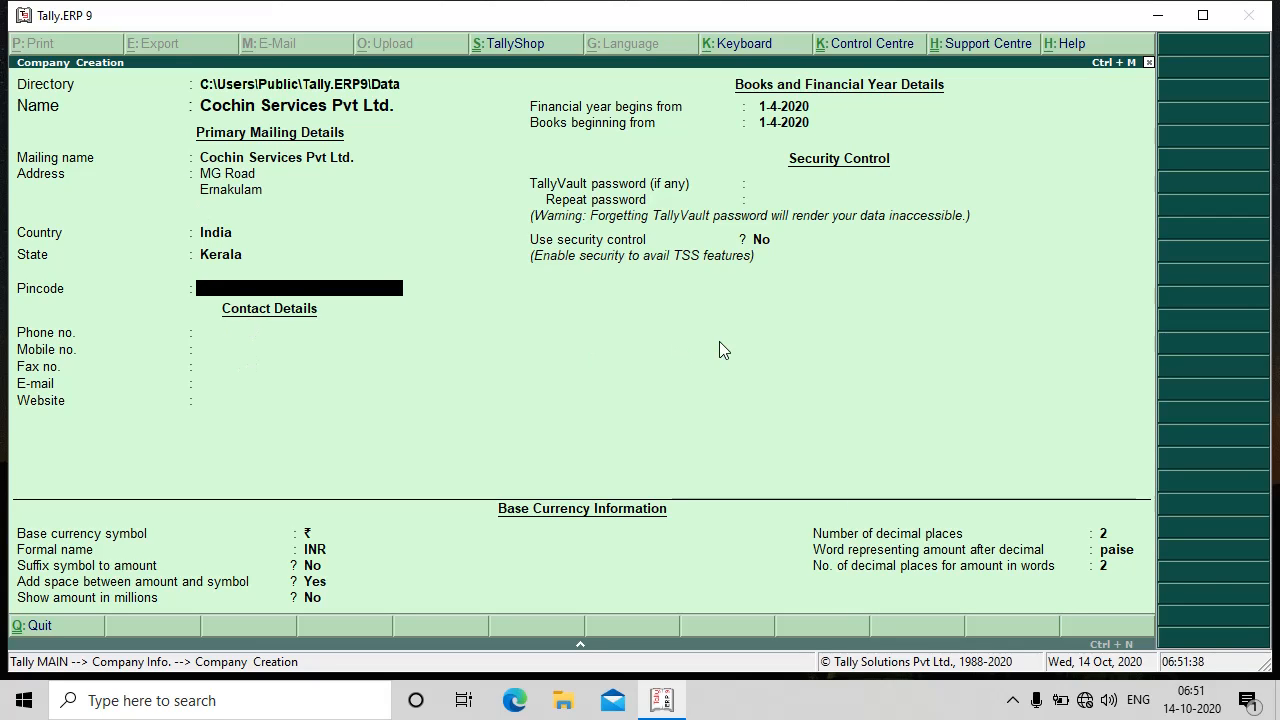
- Enter the company's pincode, phone, mobile and fax numbers, and its e-mail address
type("685601")
key("Return")
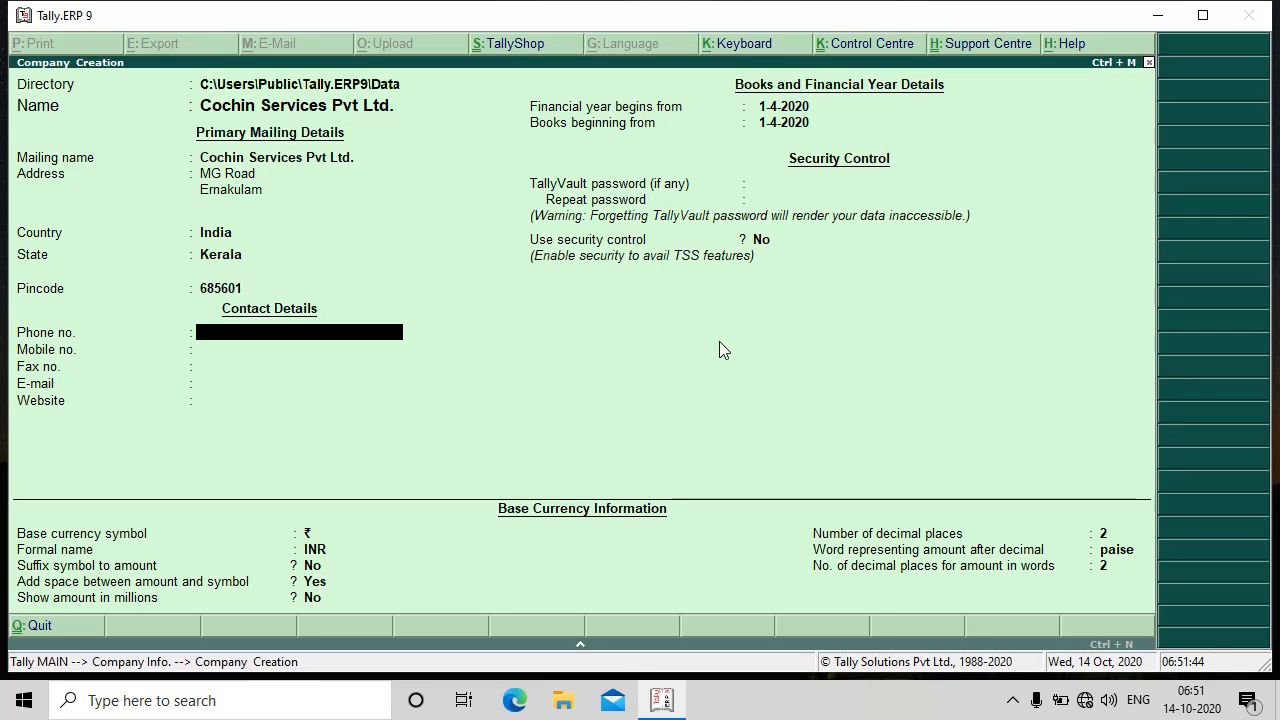
key("Return")
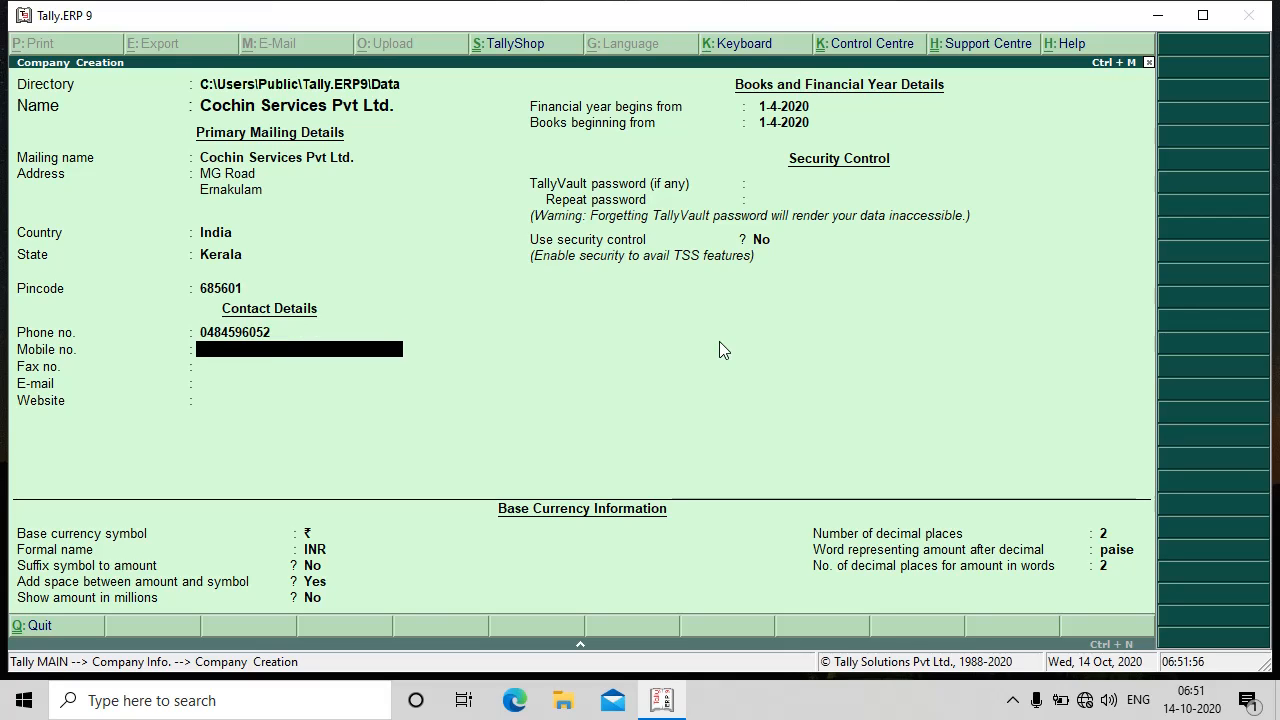
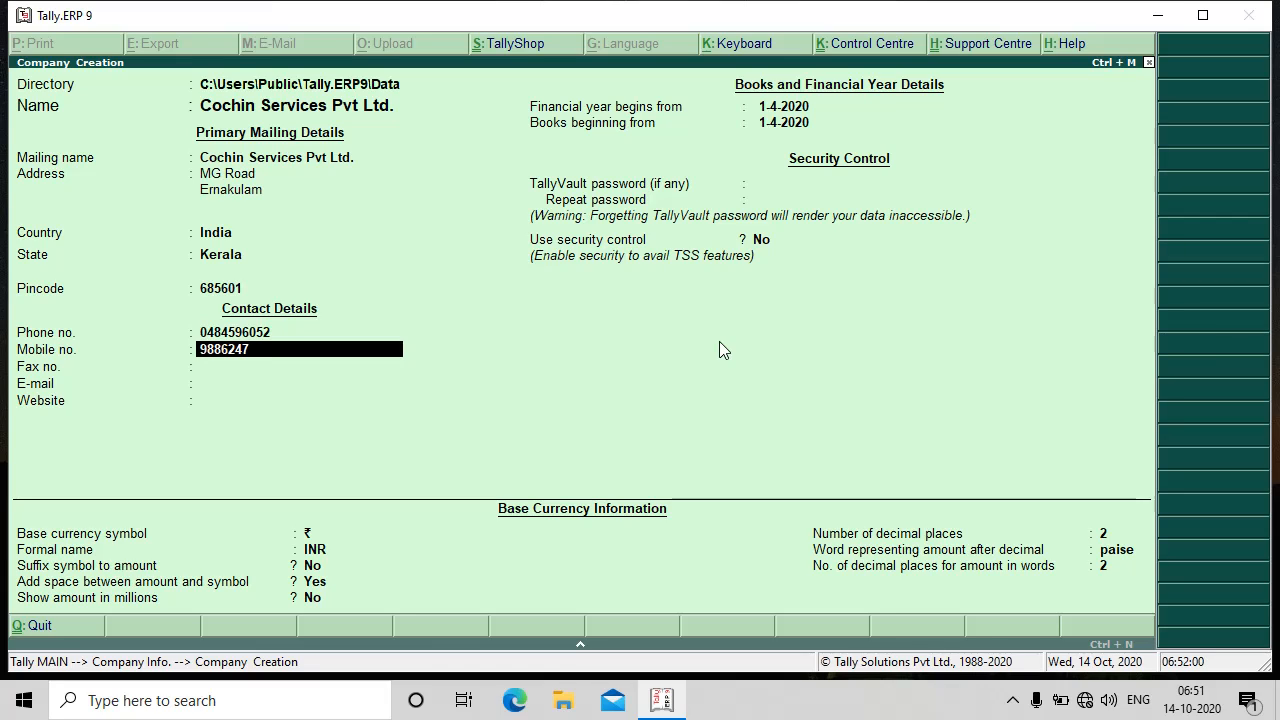
key("Return")
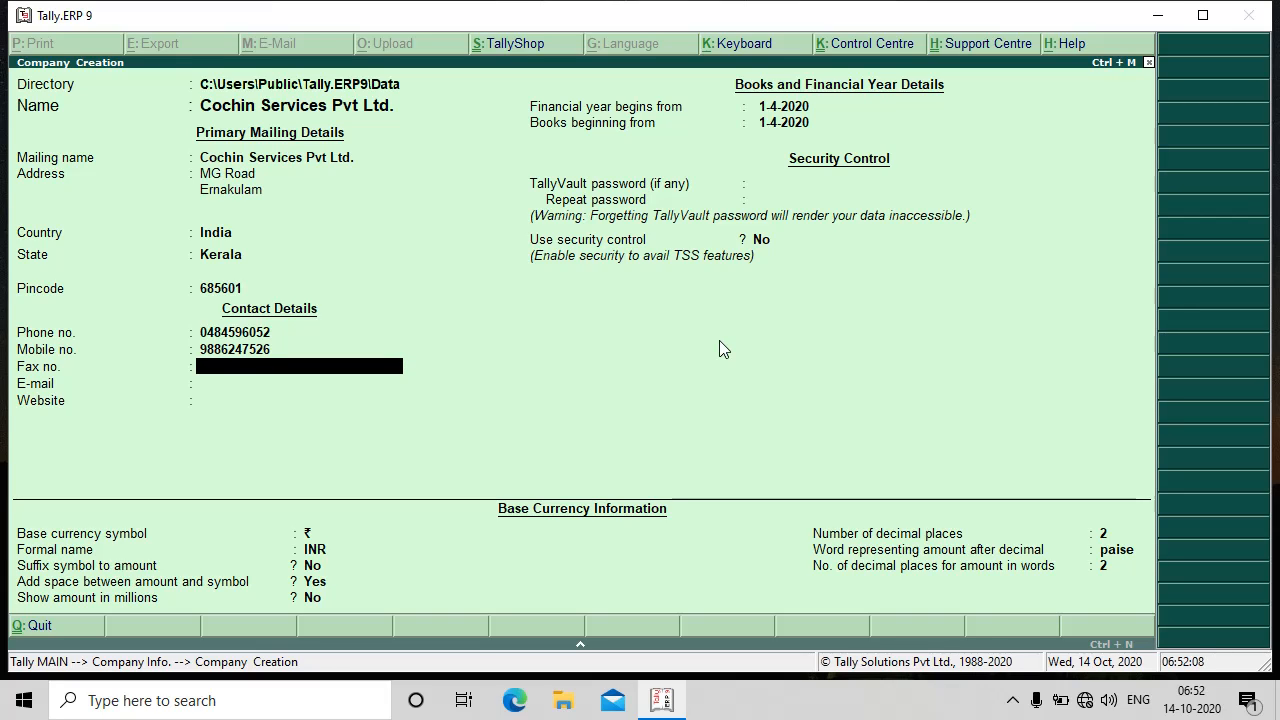
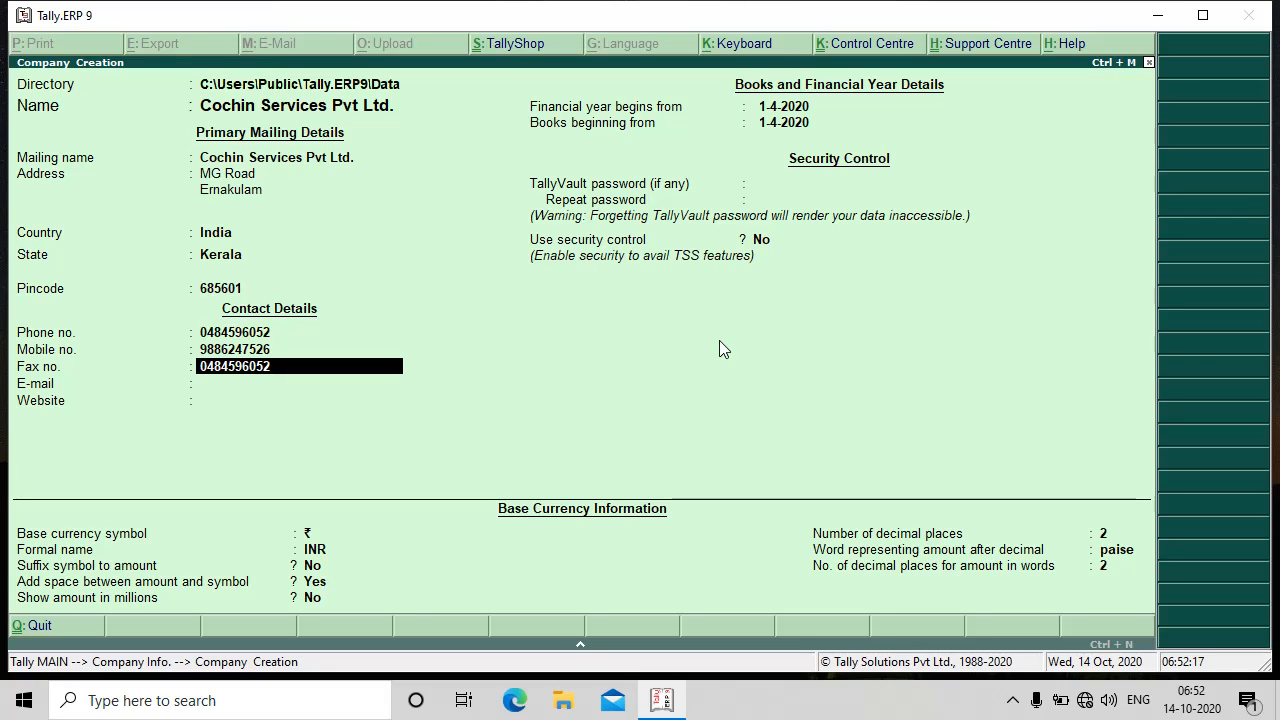
key("Return")
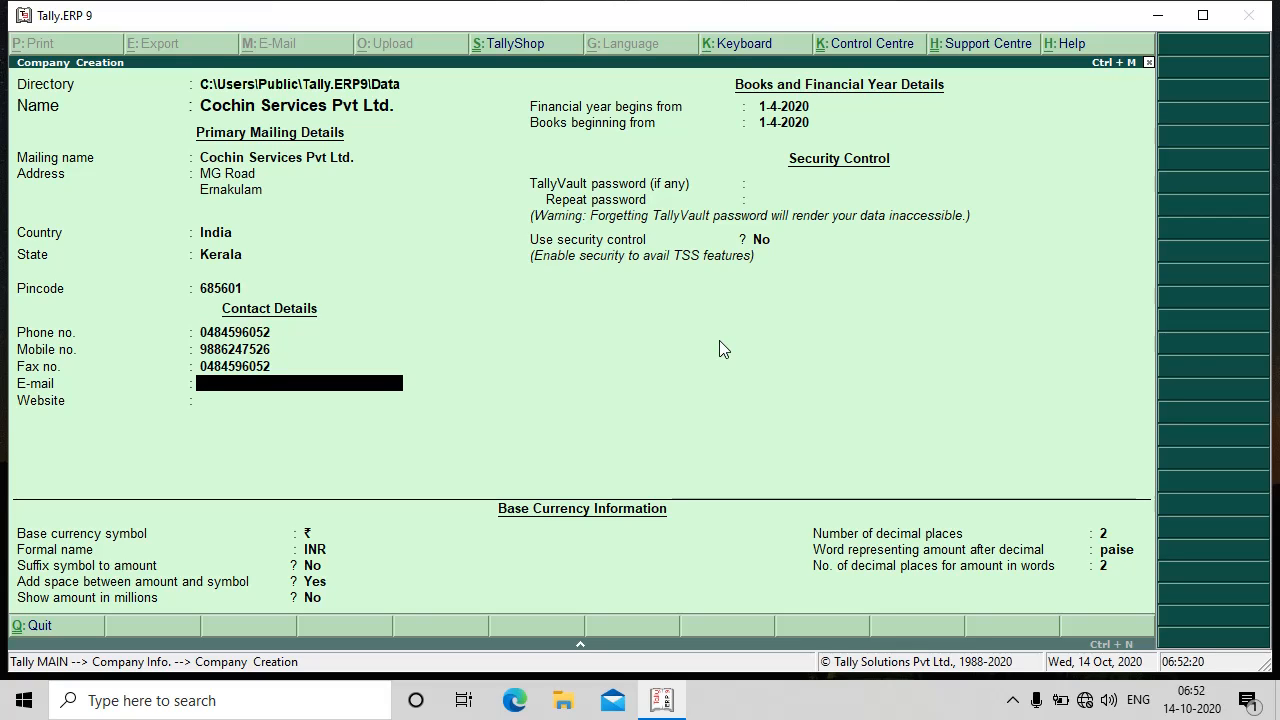
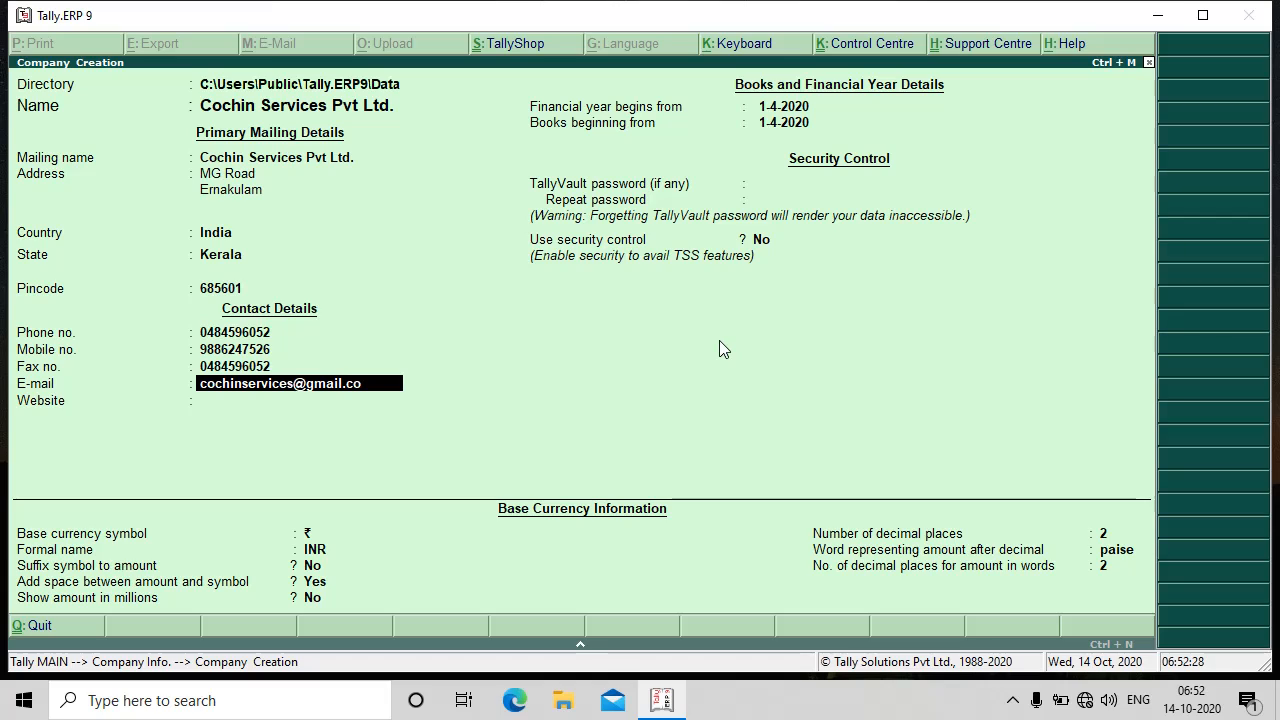
key("Return")
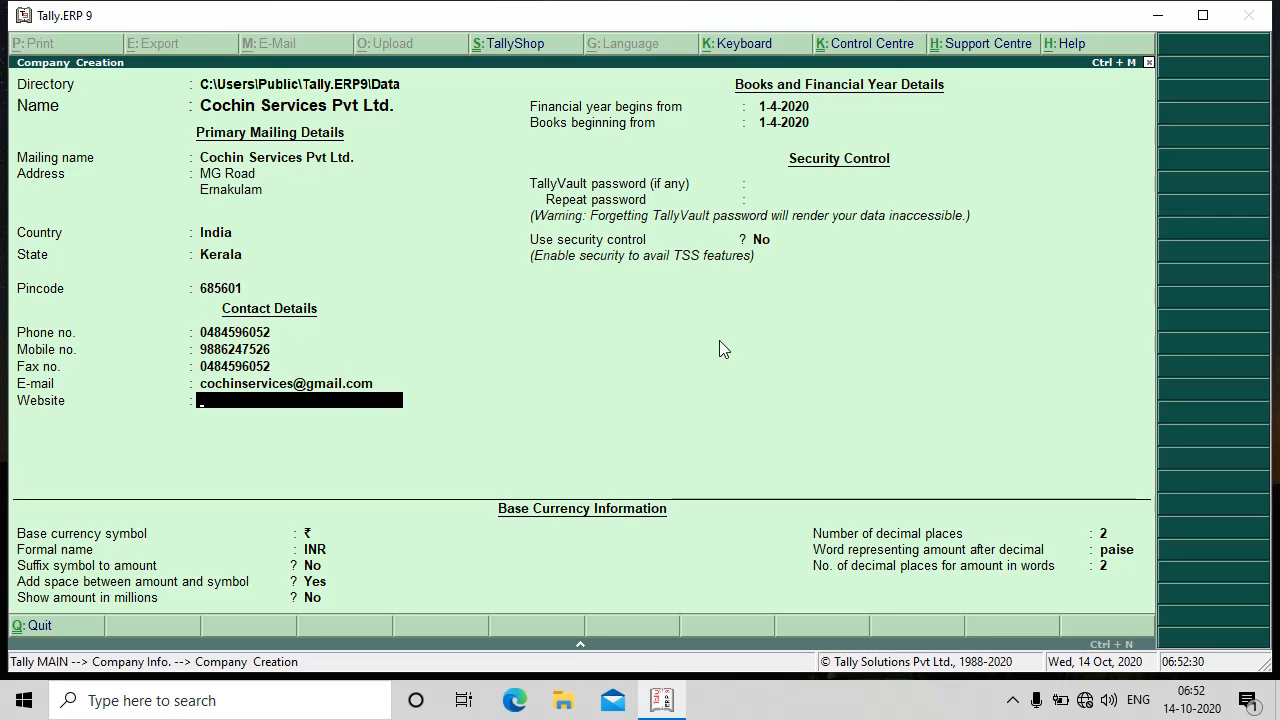
type("www")
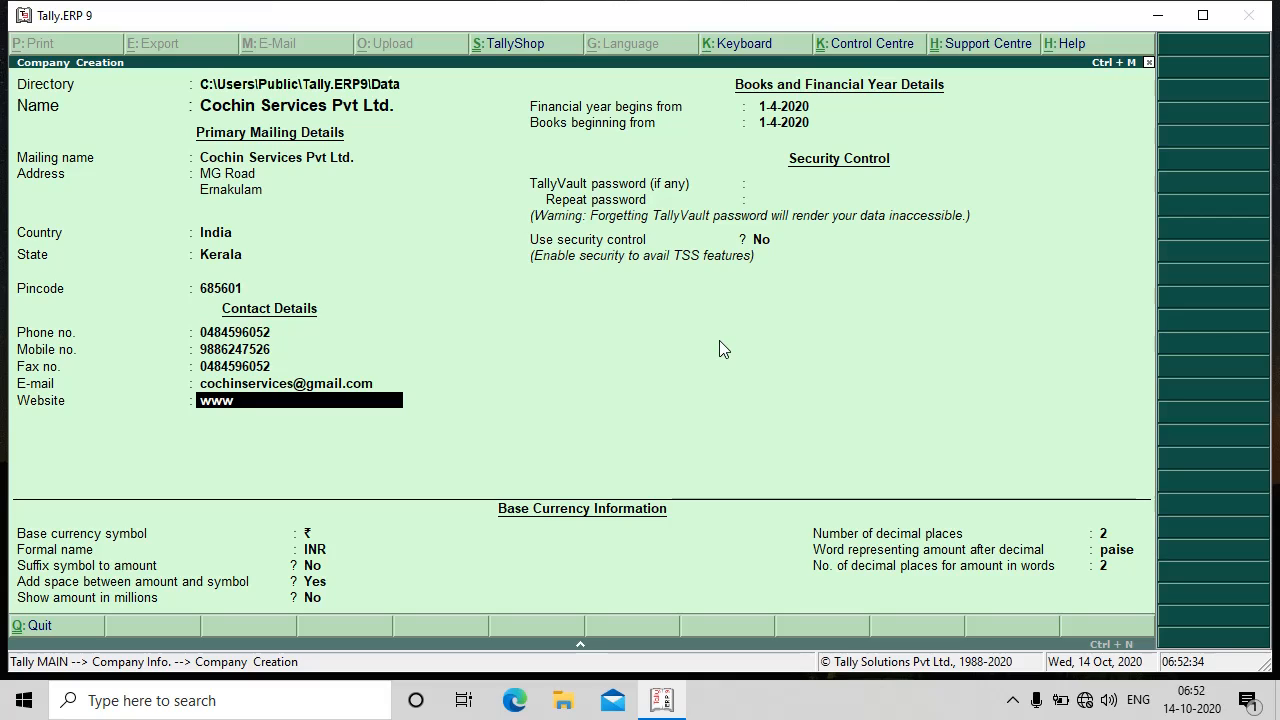
type(".cocin")
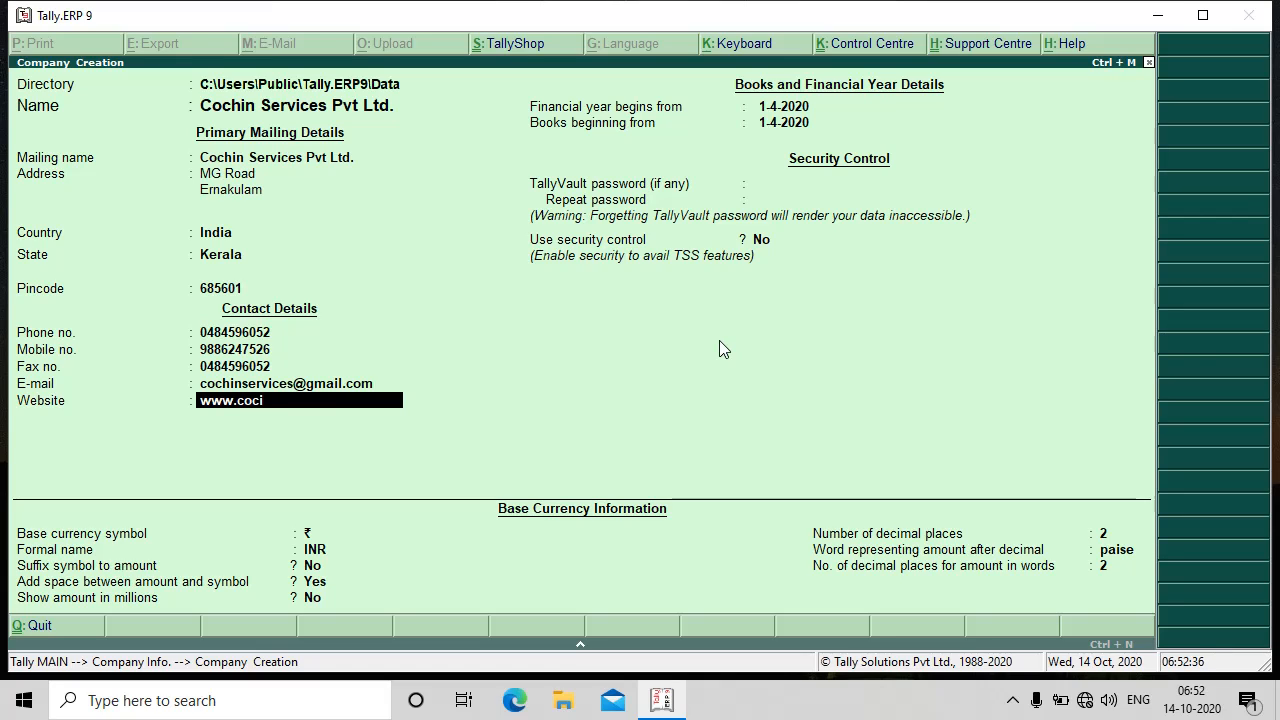
type("services.com")
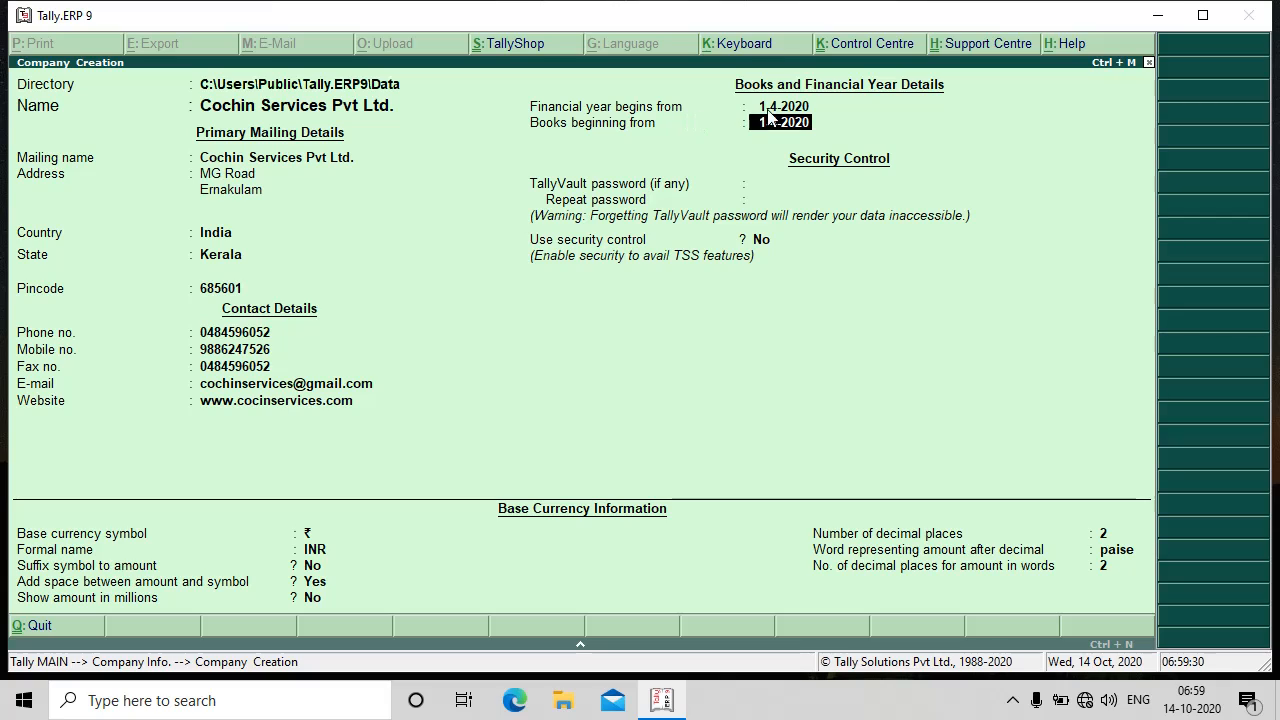
- Keep 1-4-2020 as both the financial year and books beginning dates
key("Up")
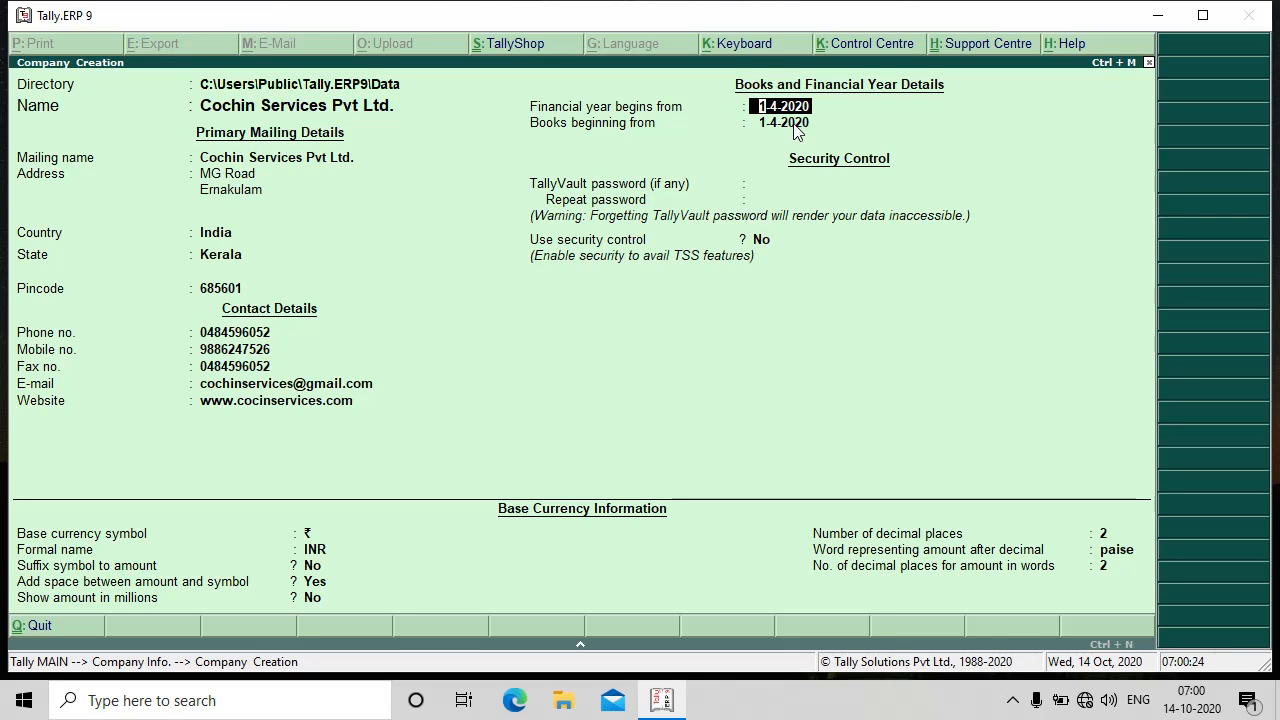
key("Return")
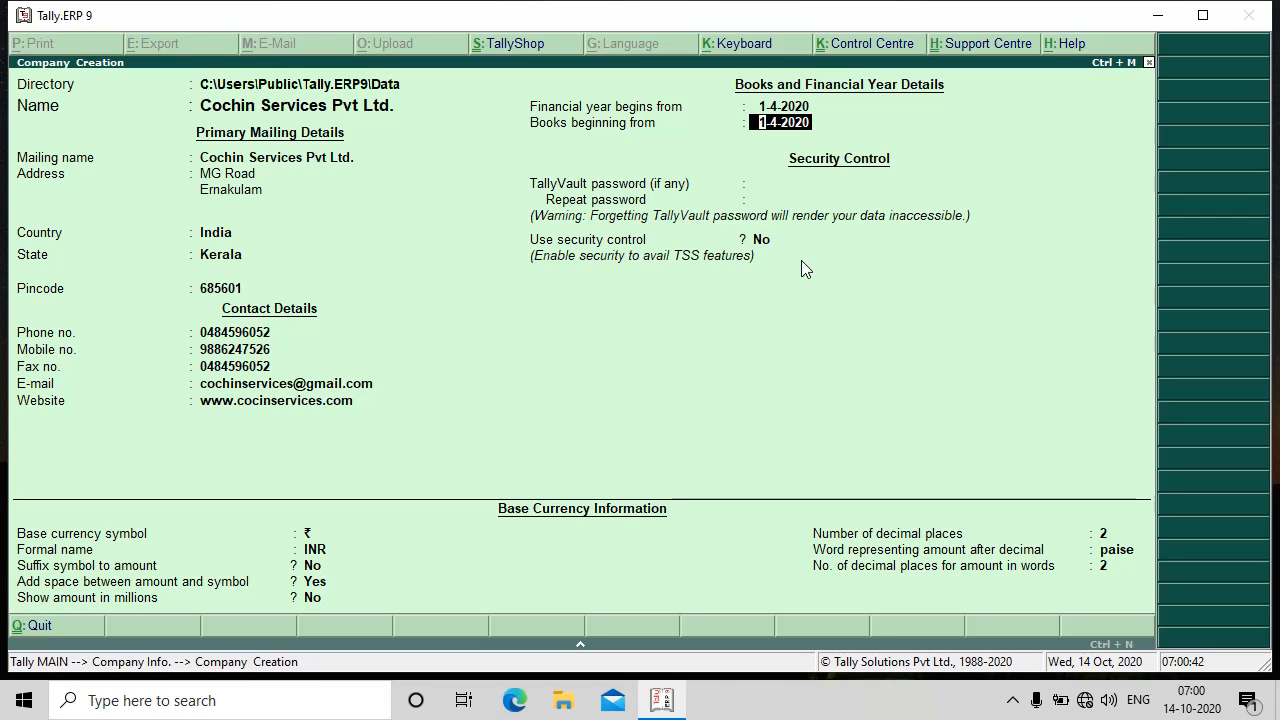
key("Return")
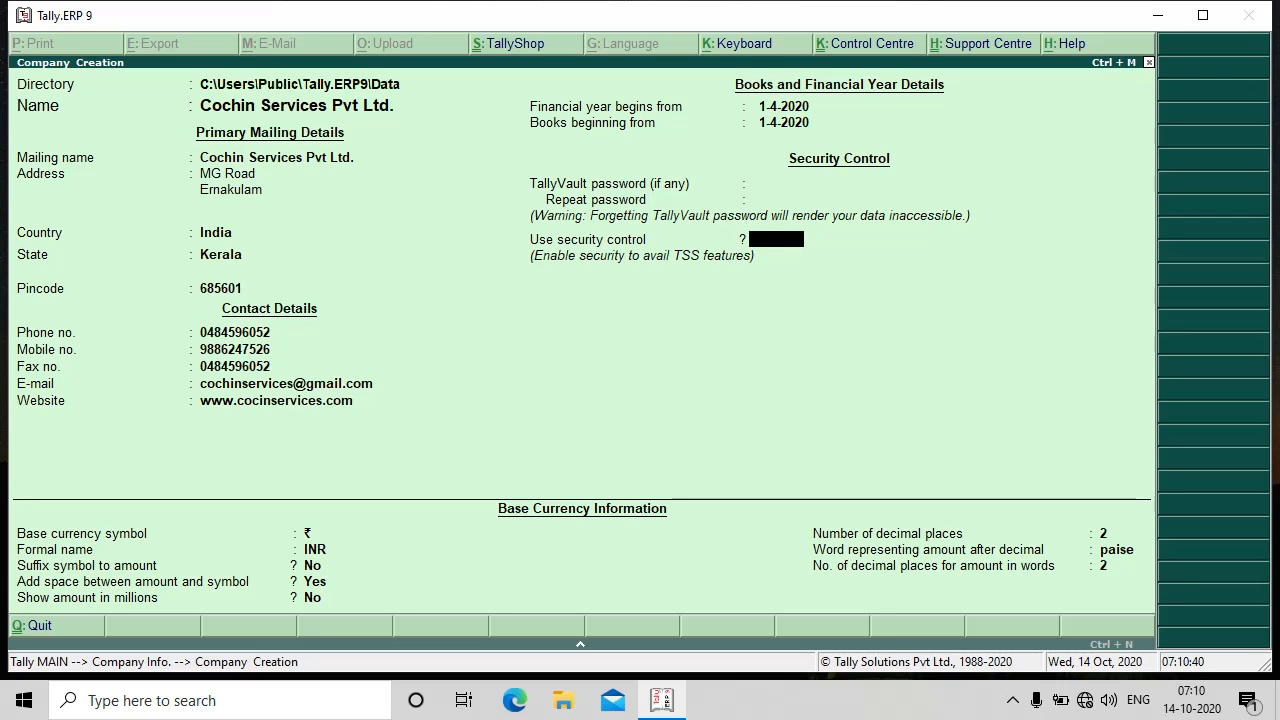
- Set Use security control to Yes, then start and partly erase an administrator name
type("yes")
key("Return")
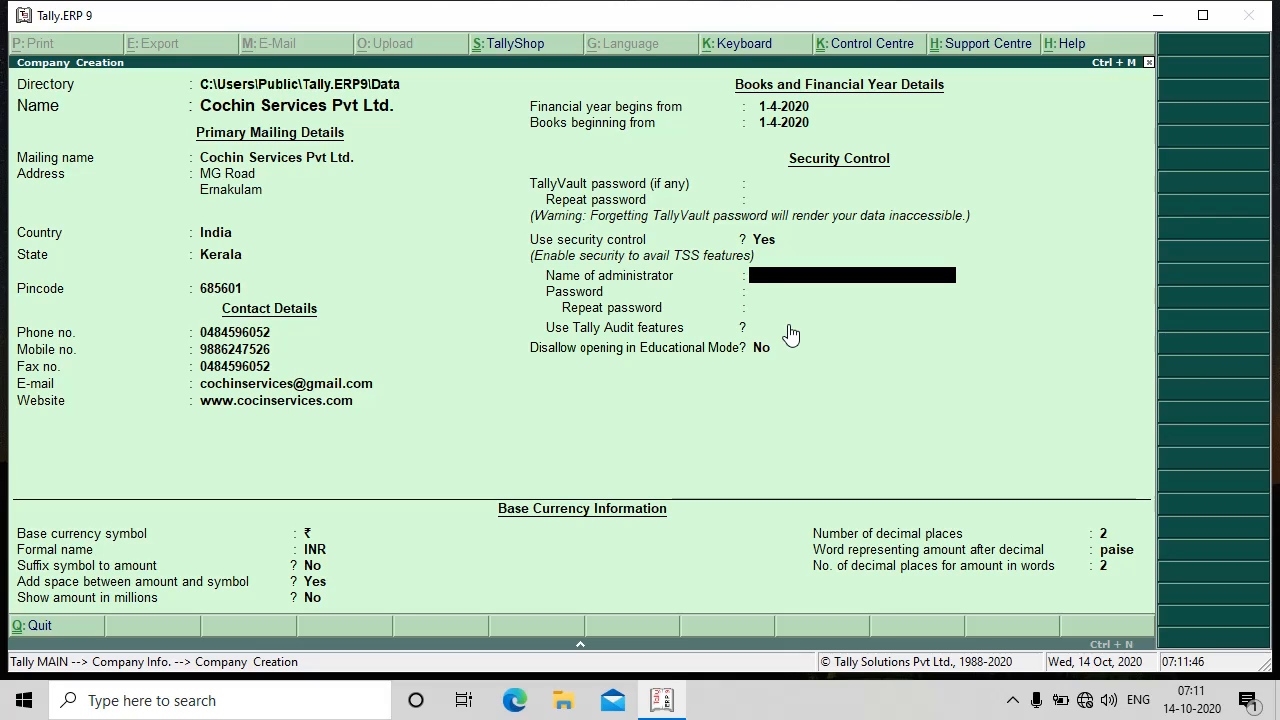
type("ghg")
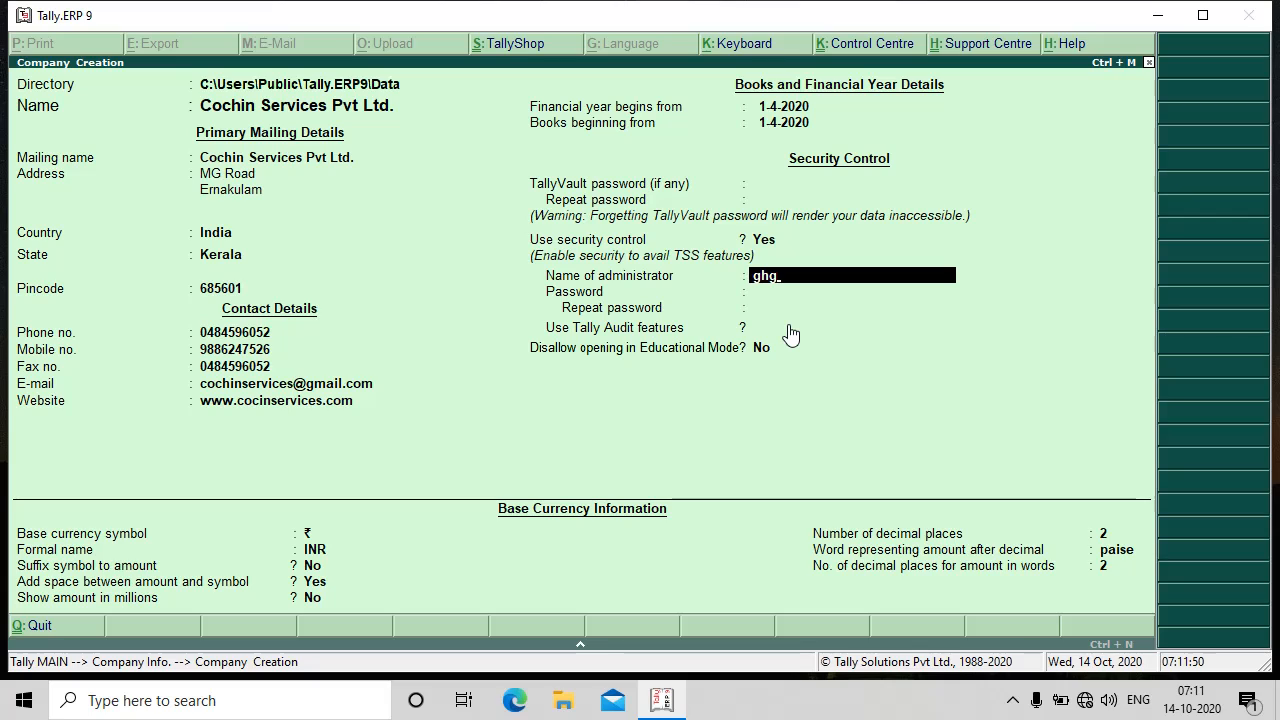
key("BackSpace")
key("BackSpace")
key("BackSpace")
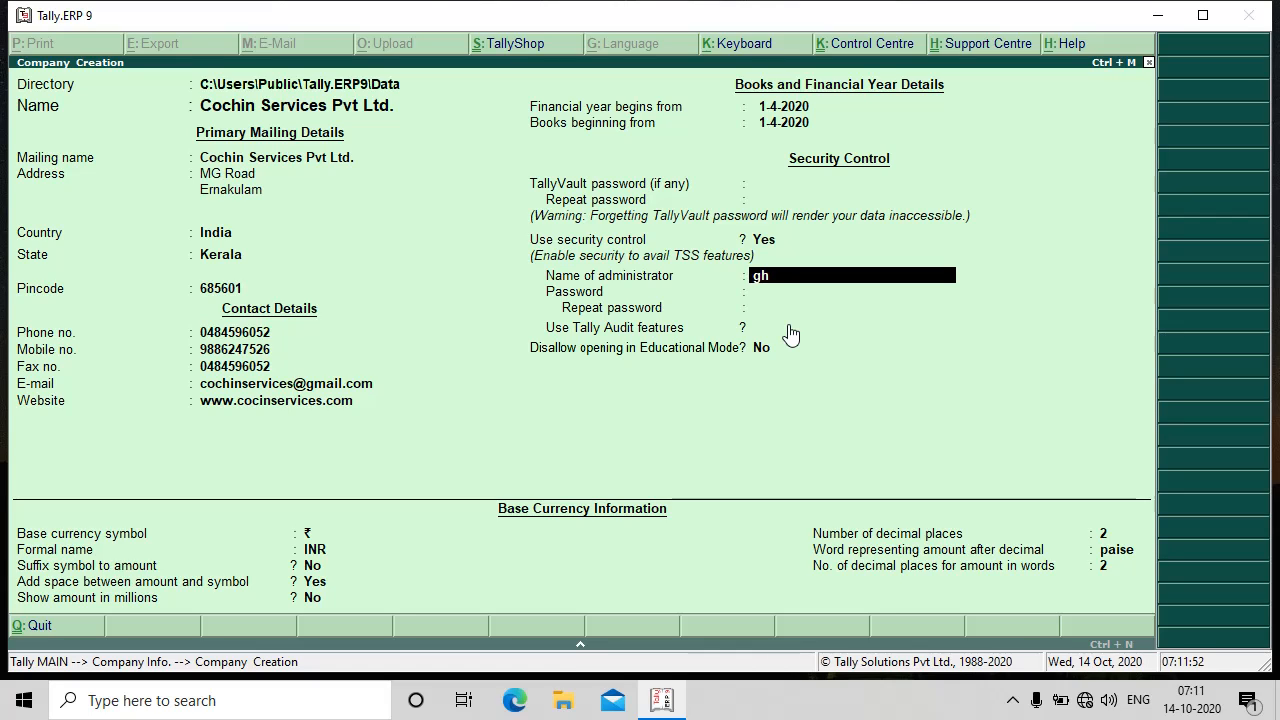
- Change Use security control back to No so the administrator and password fields disappear
key("BackSpace")
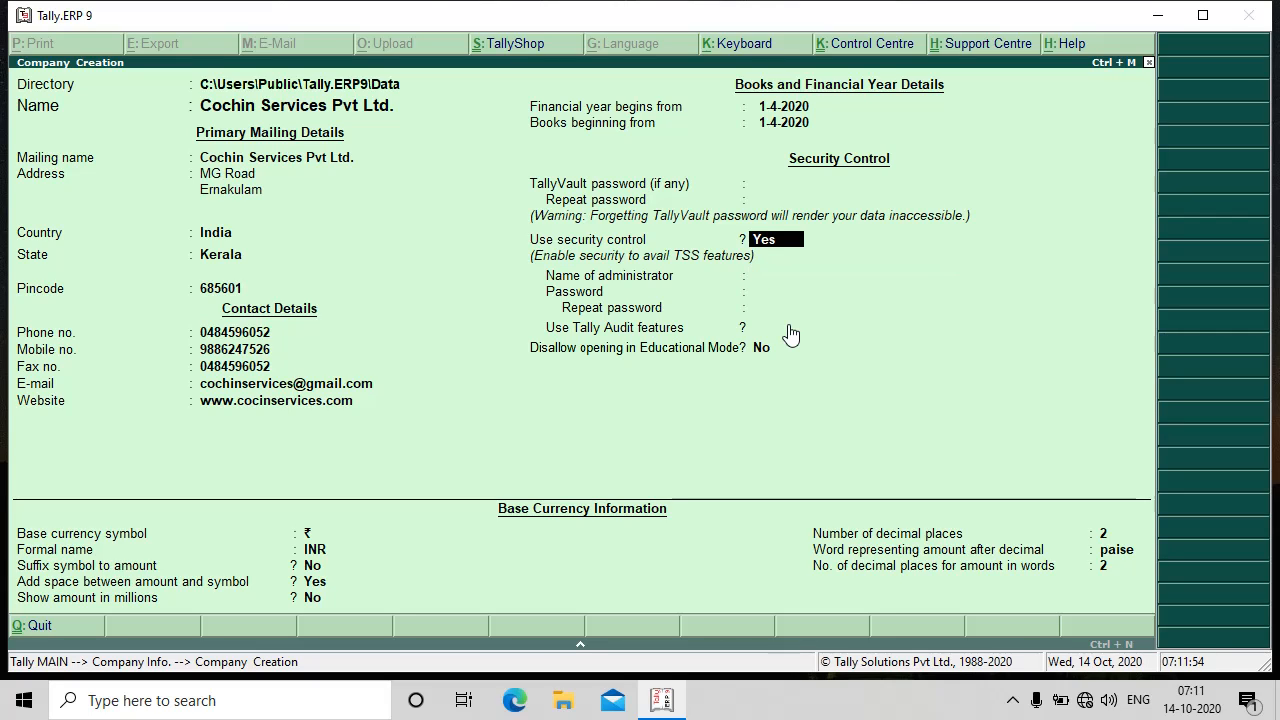
type("no")
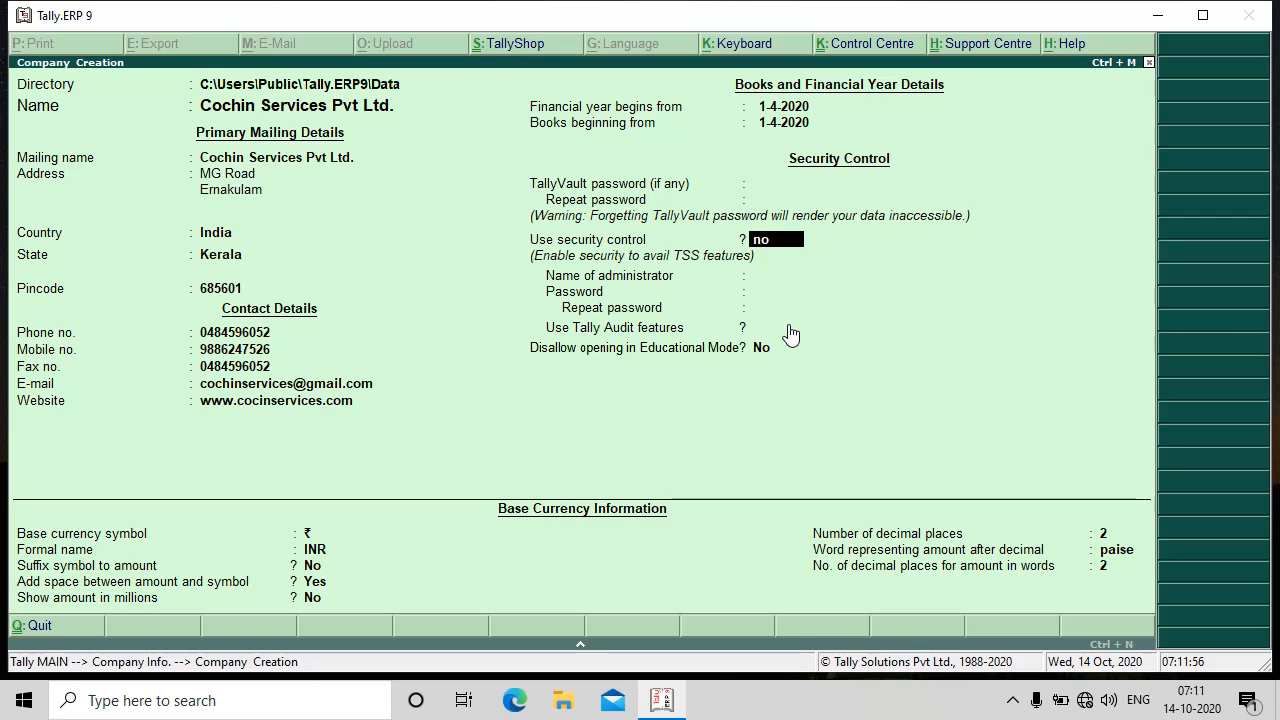
key("Return")
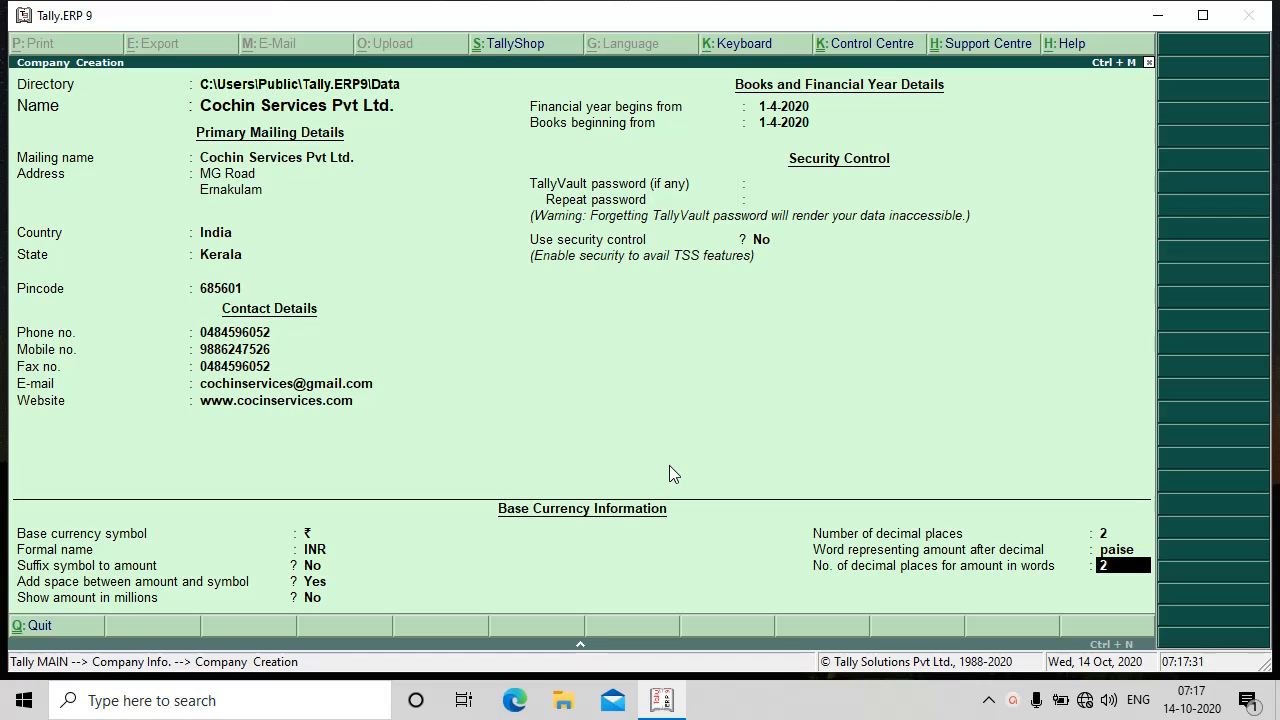
- Accept 2 decimal places for amount in words to reach the Accept? prompt
key("Return")
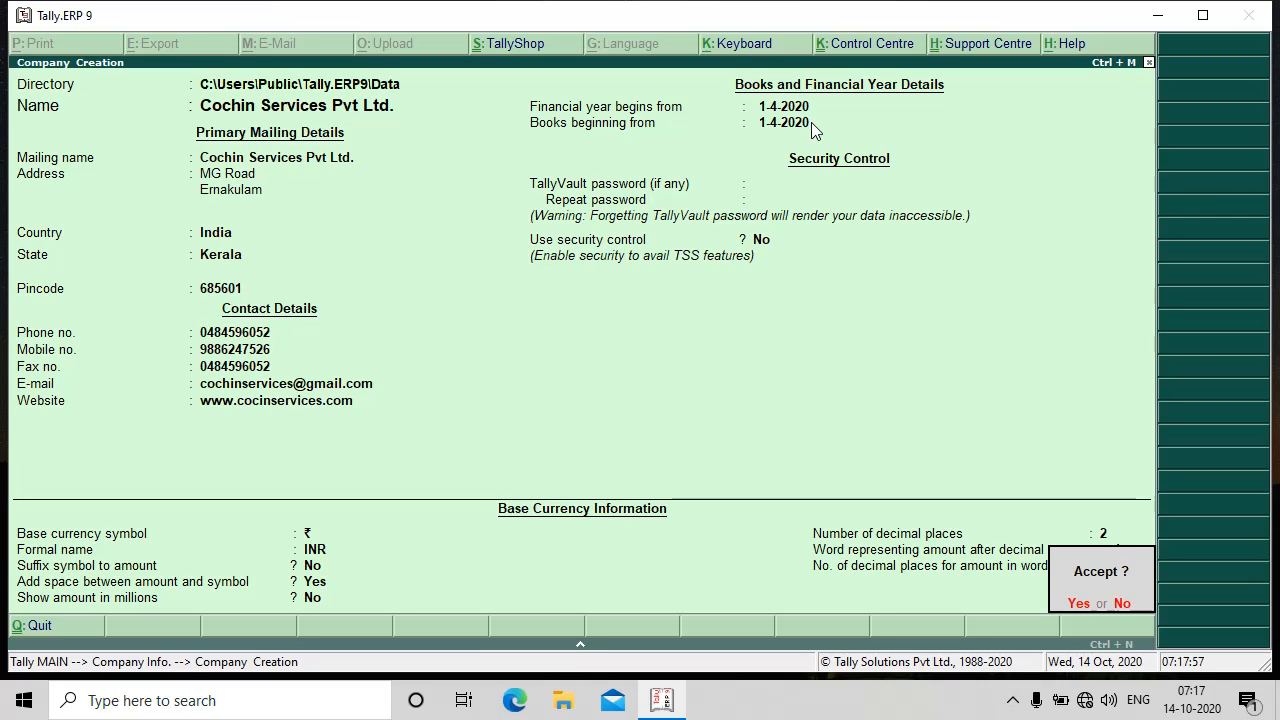
left_click(1122, 606)
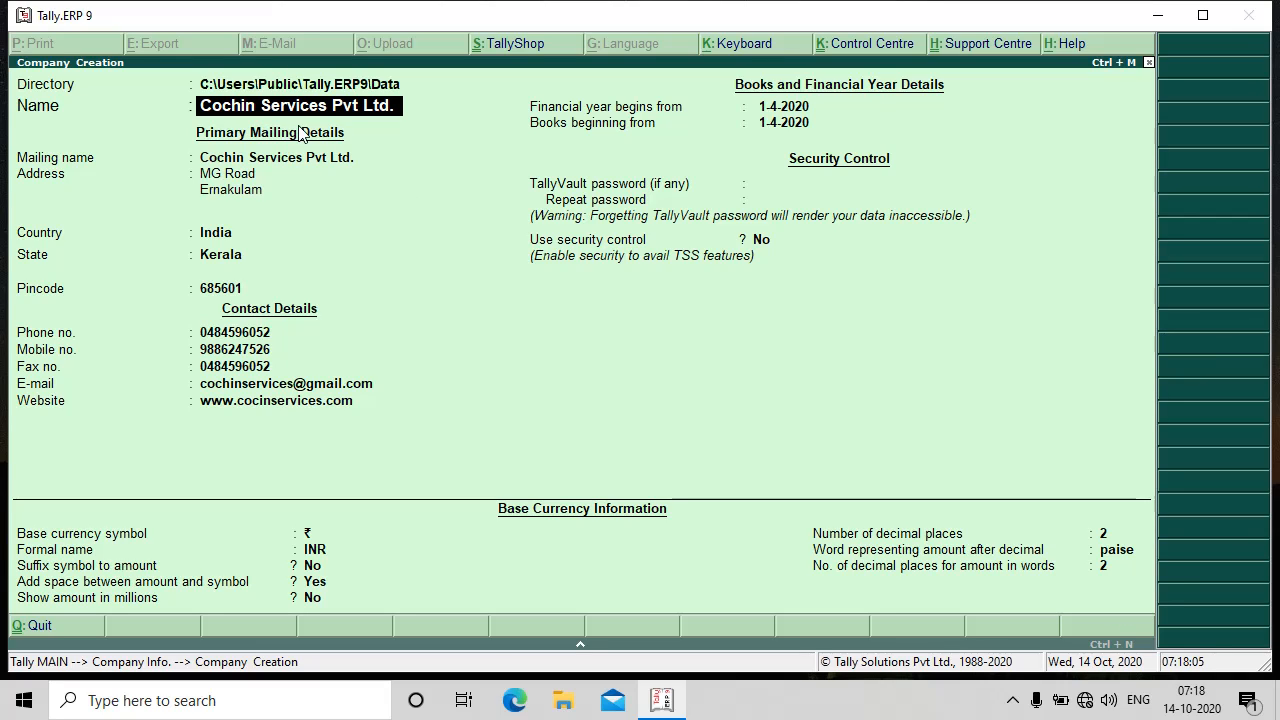
key("Return")
key("Return")
key("Return")
key("Return")
key("Return")
key("Return")
key("Return")
key("Return")
key("Return")
key("Return")
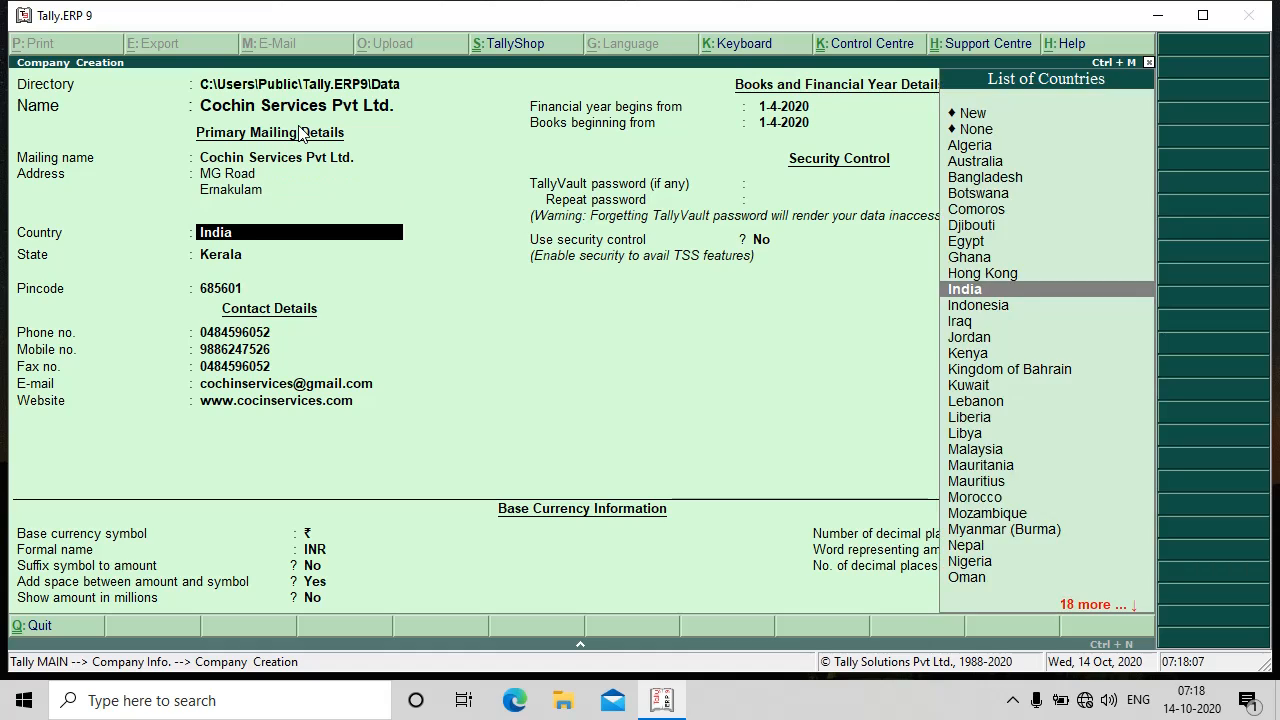
key("Return")
key("Return")
key("Return")
key("Return")
key("Return")
key("Return")
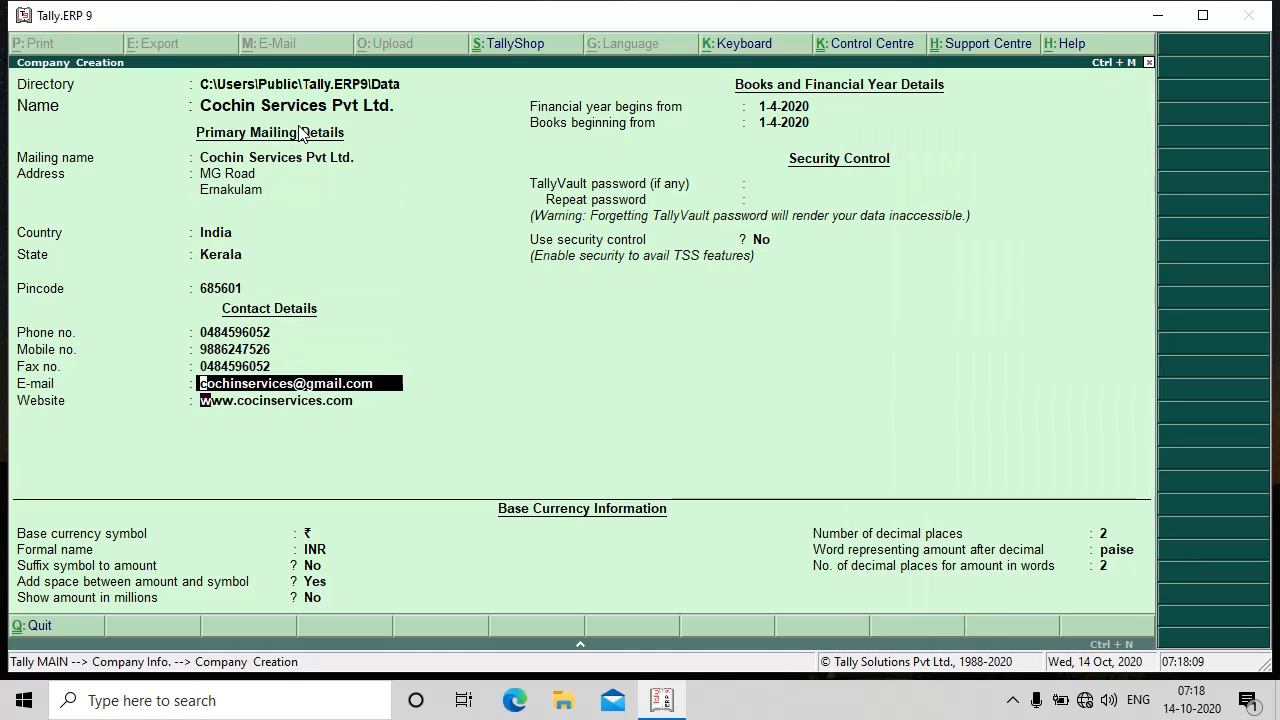
key("Return")
key("Return")
key("Return")
key("Return")
key("Return")
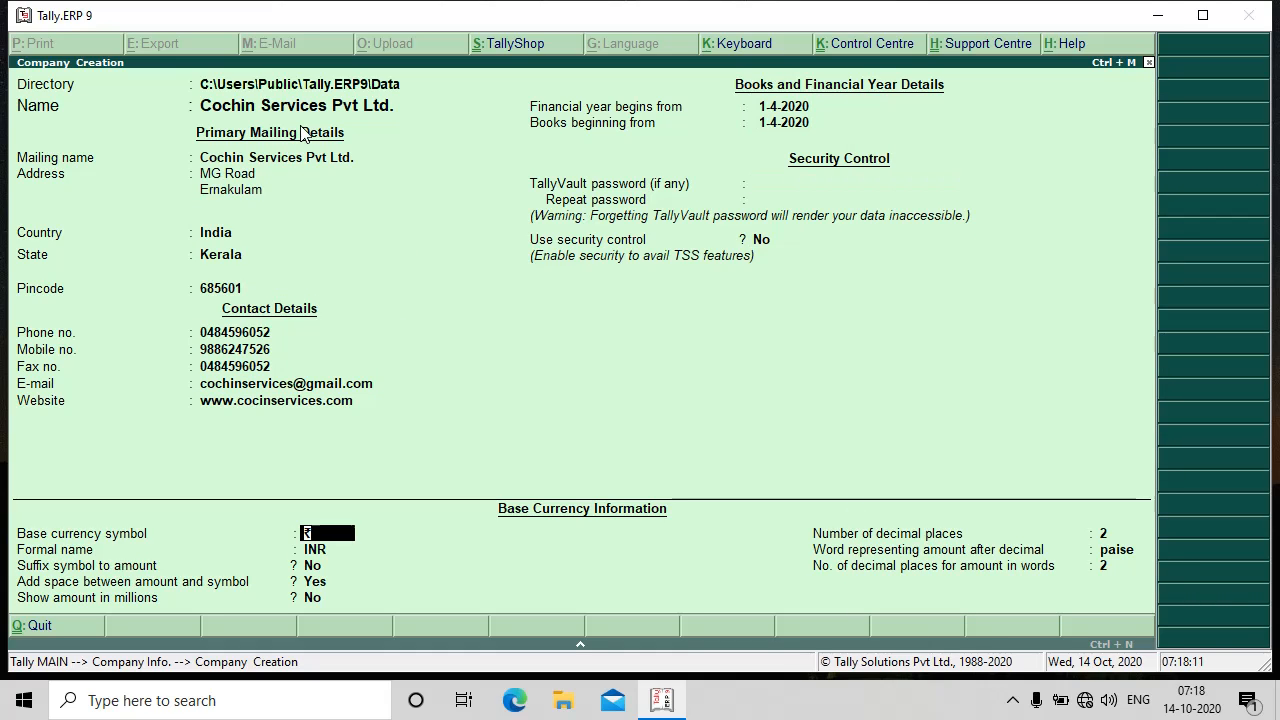
key("Return")
key("Return")
key("Return")
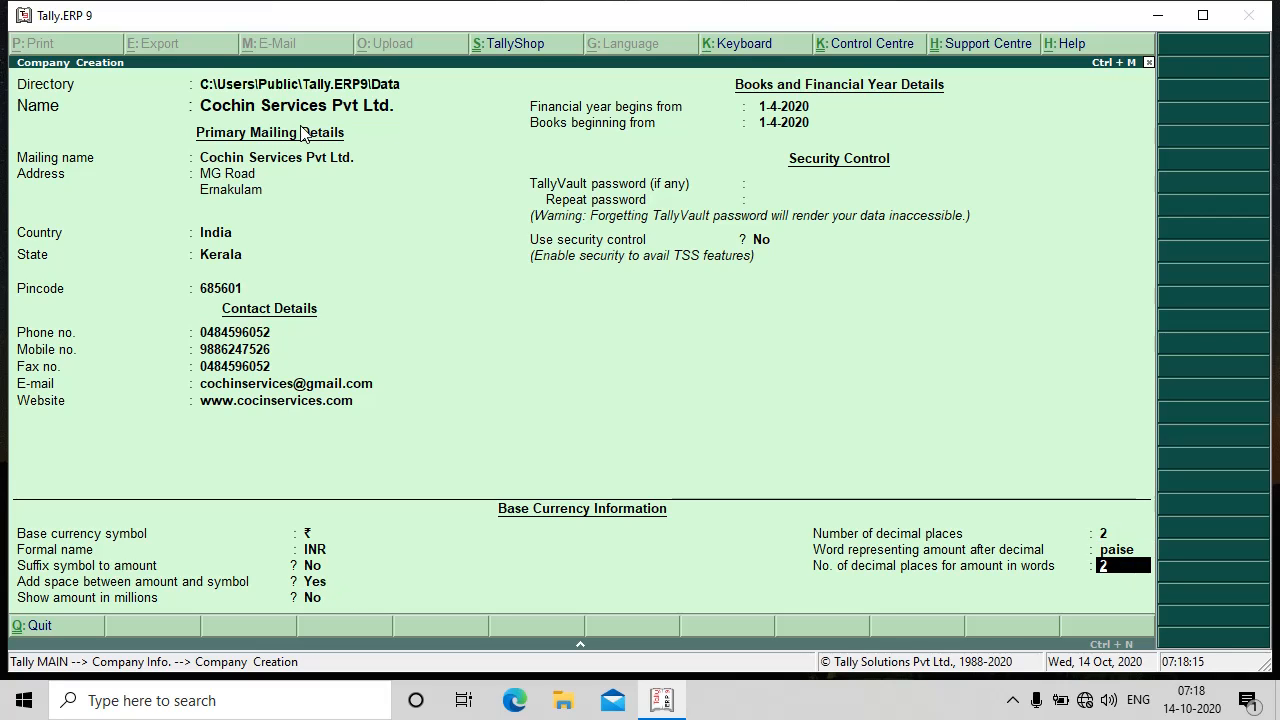
key("Return")
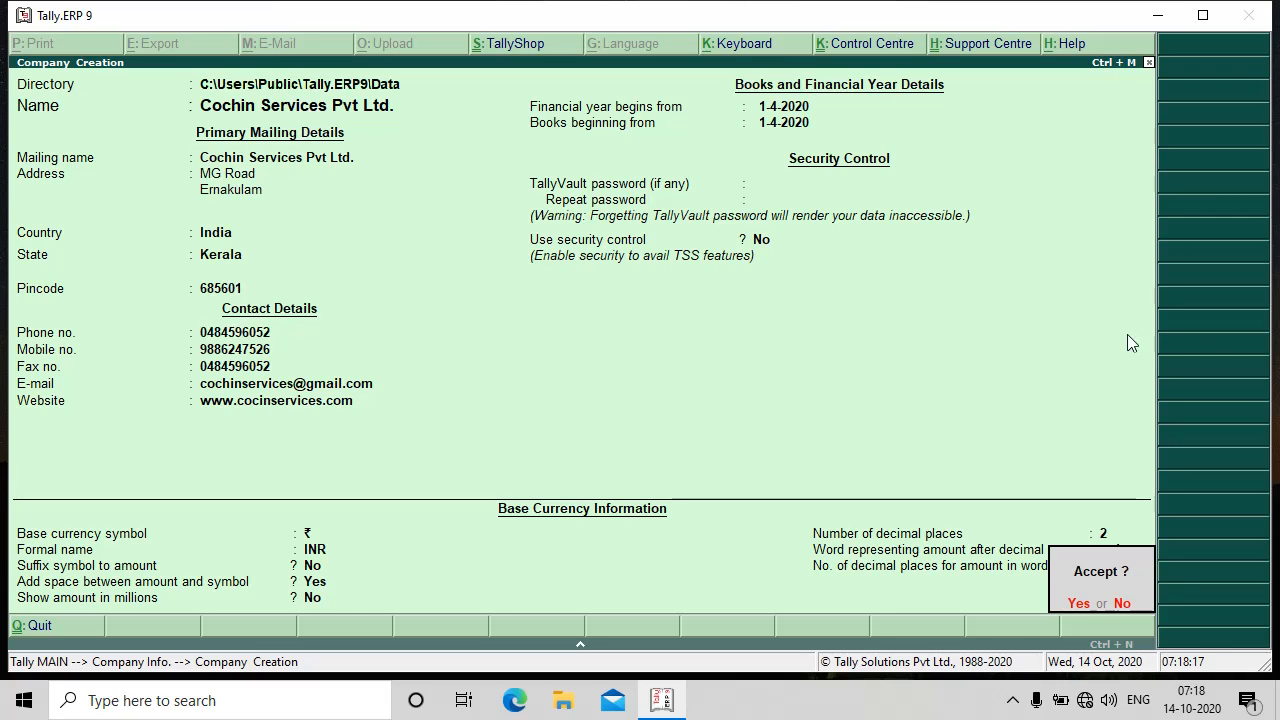
- Save the Cochin Services Pvt Ltd. company and bring up the company information options
left_click(1078, 604)
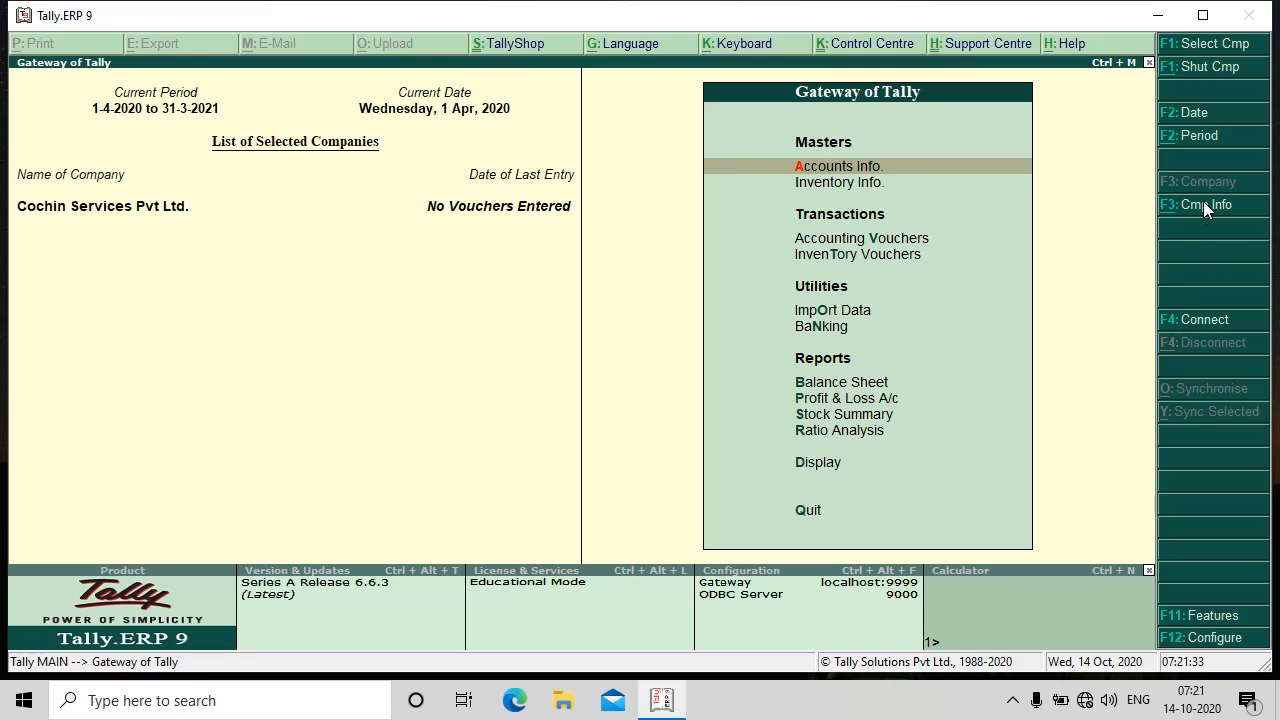
left_click(1212, 204)
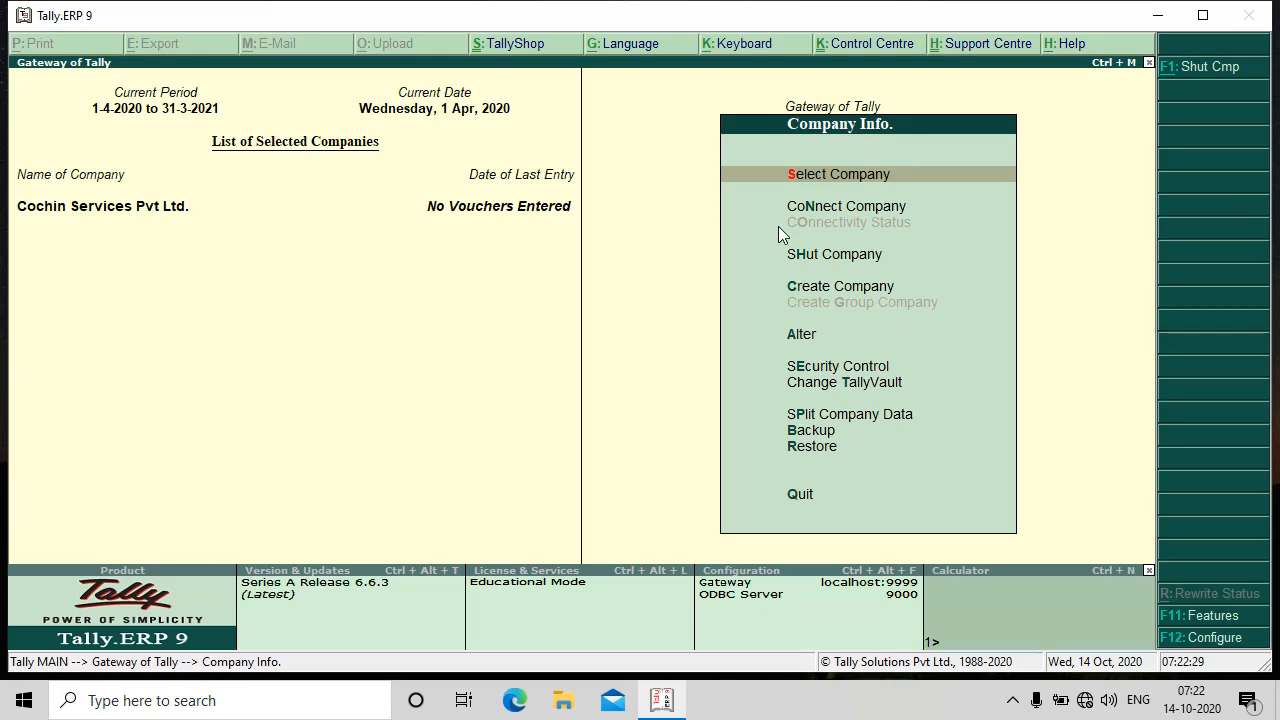
- Choose Create Company from the Company Info. menu for a fresh creation form
left_click(811, 288)
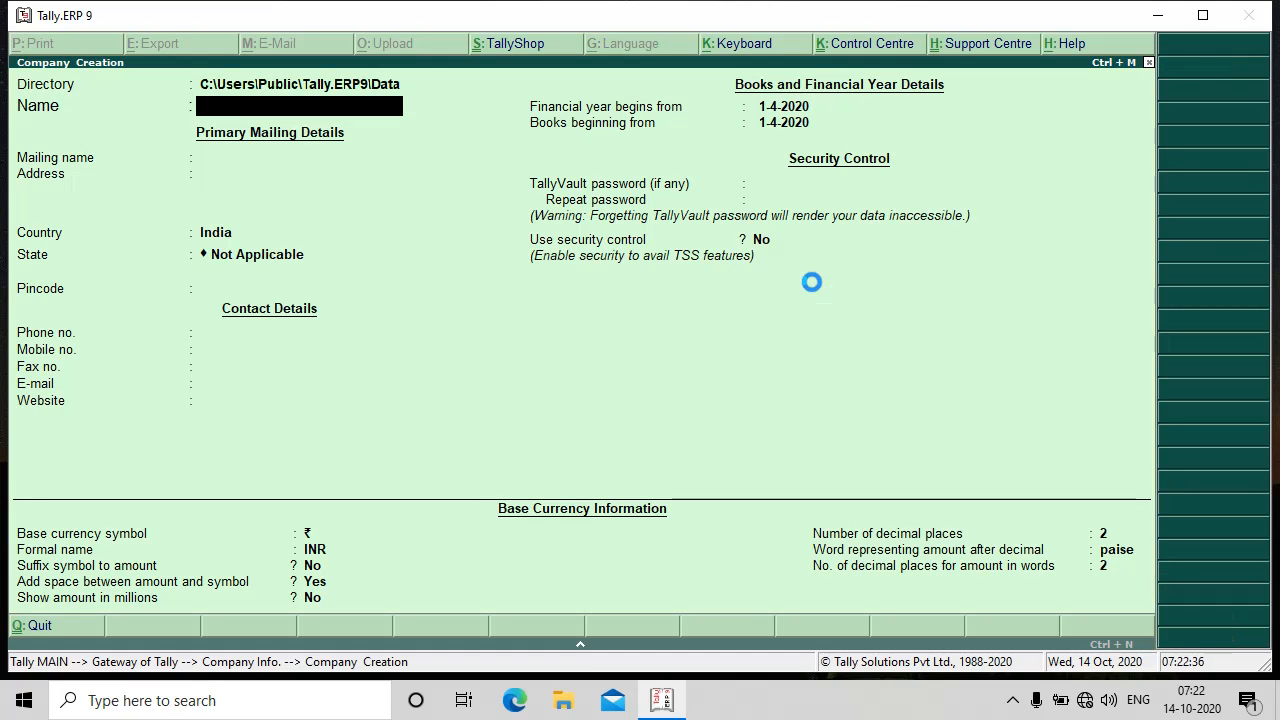